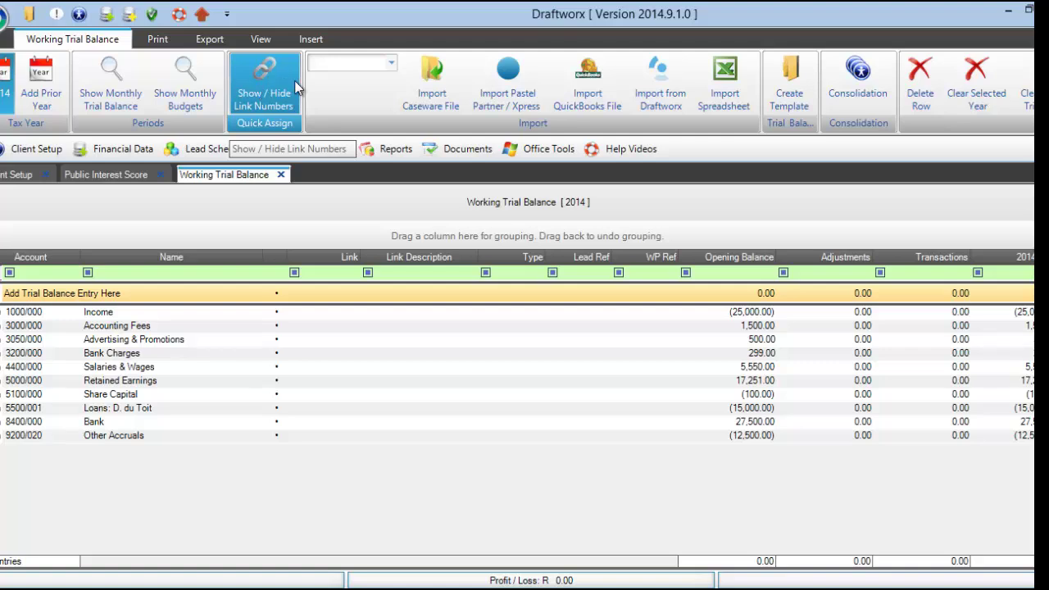
Show the link numbers and link Income 1000/000 to i.000.000 Sales 1 from a 'sales' filter.
{"action": "left_click", "coordinate": [284, 77]}
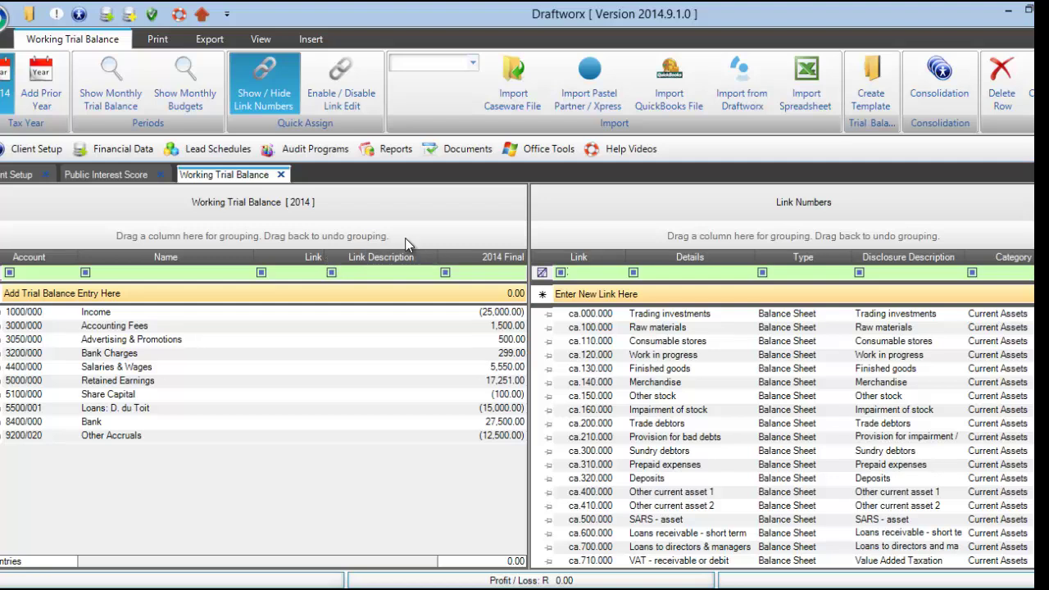
{"action": "left_click", "coordinate": [197, 409]}
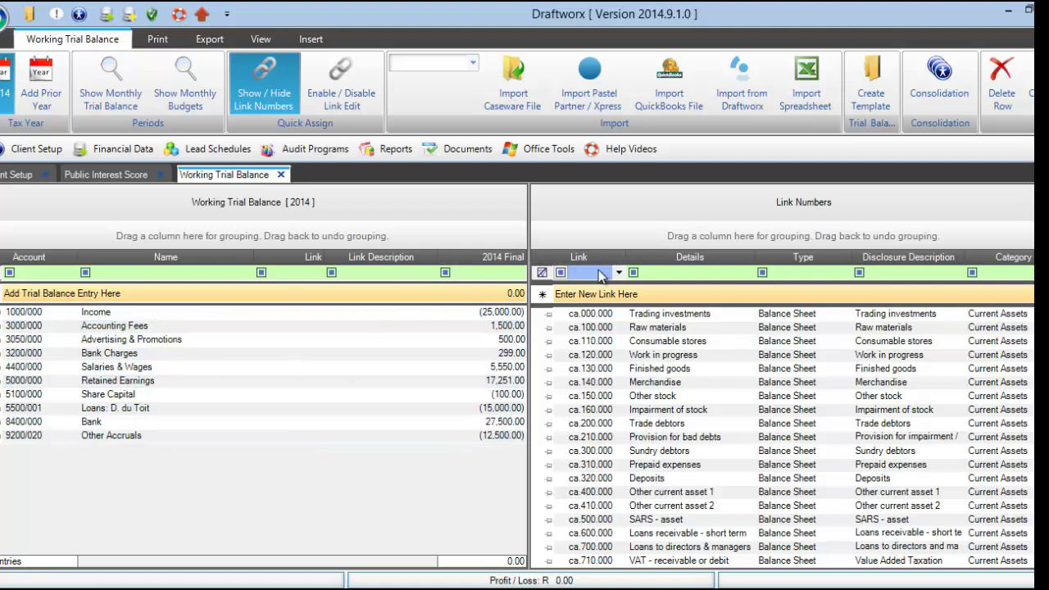
{"action": "left_click", "coordinate": [666, 272]}
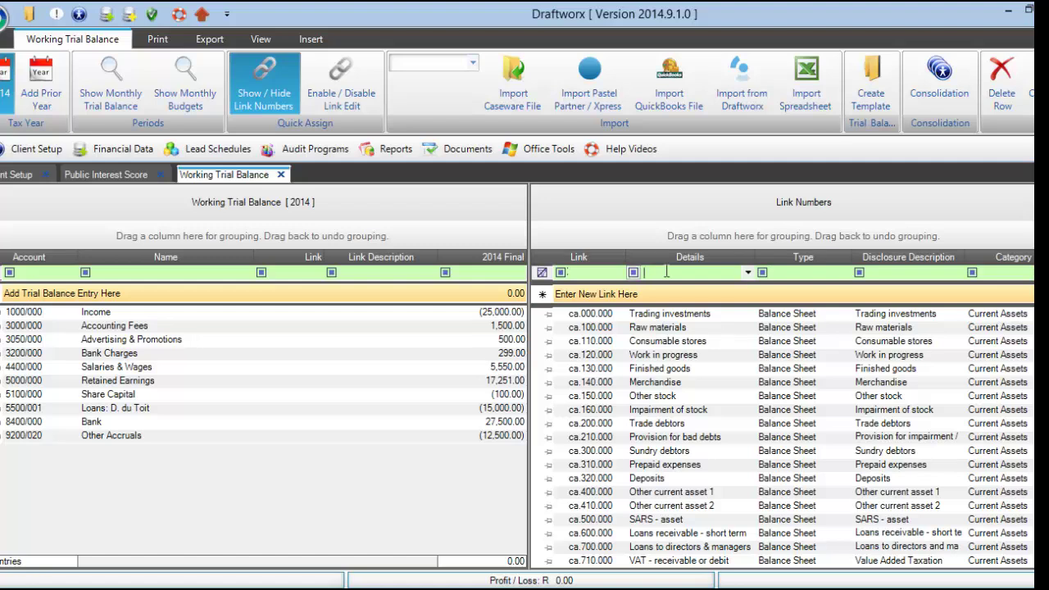
{"action": "type", "text": "sale"}
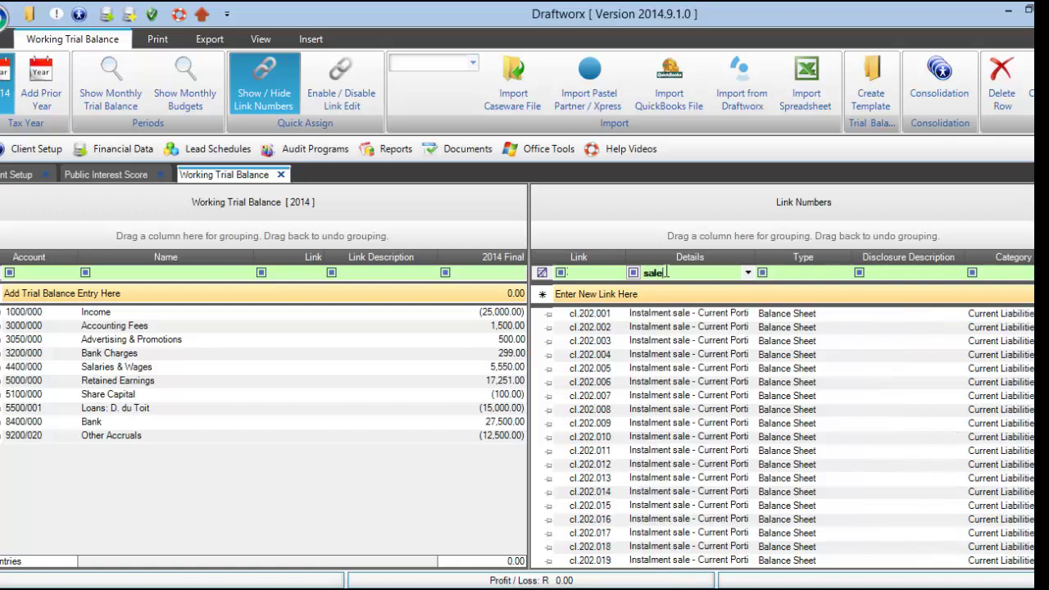
{"action": "type", "text": "s"}
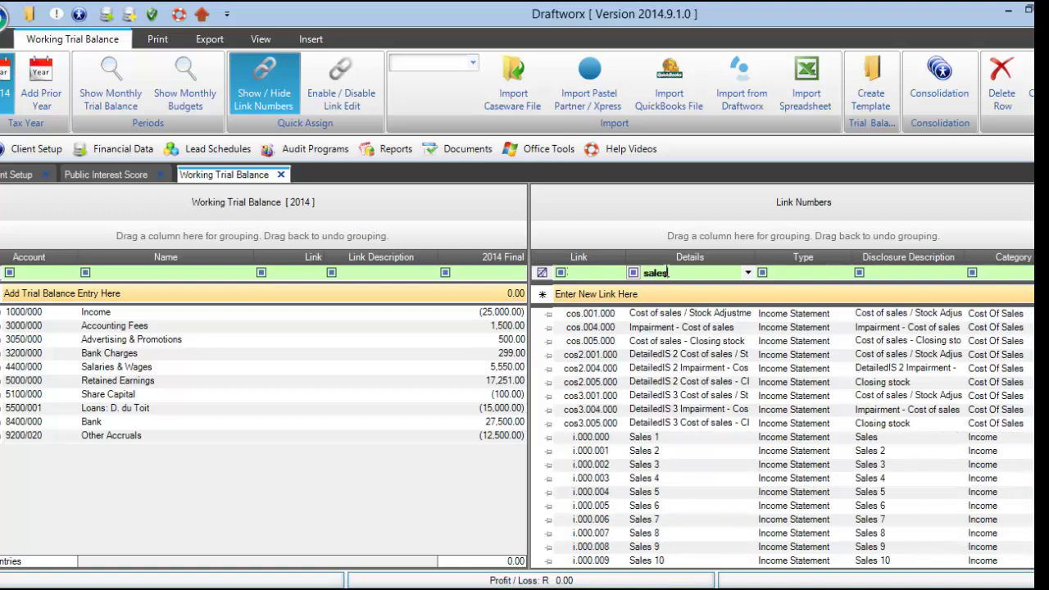
{"action": "double_click", "coordinate": [669, 440]}
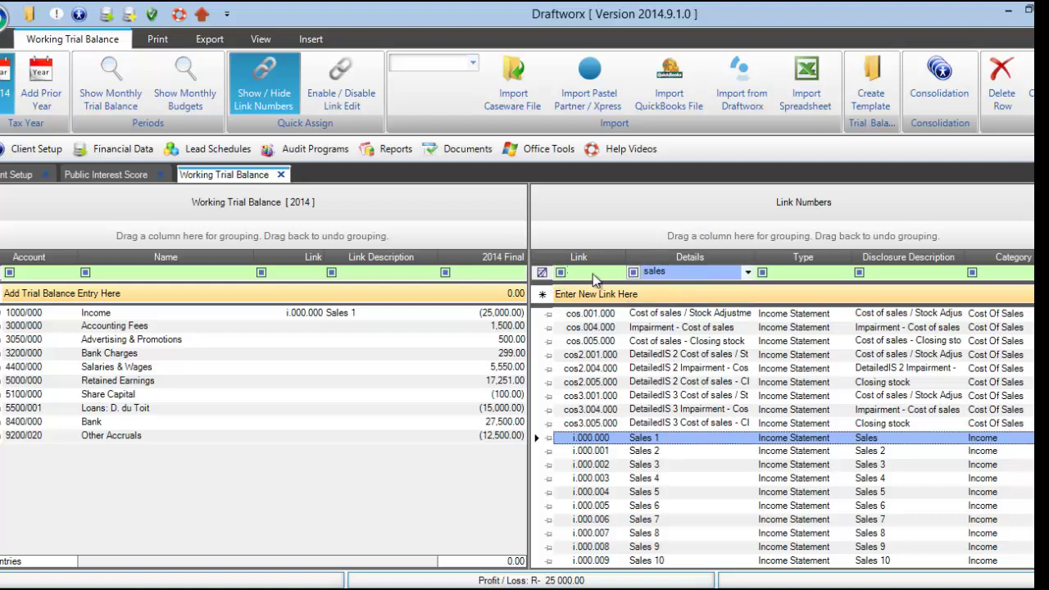
Link Accounting Fees to e.301.000 Accounting fees using an 'accoun' details filter.
{"action": "left_click", "coordinate": [542, 274]}
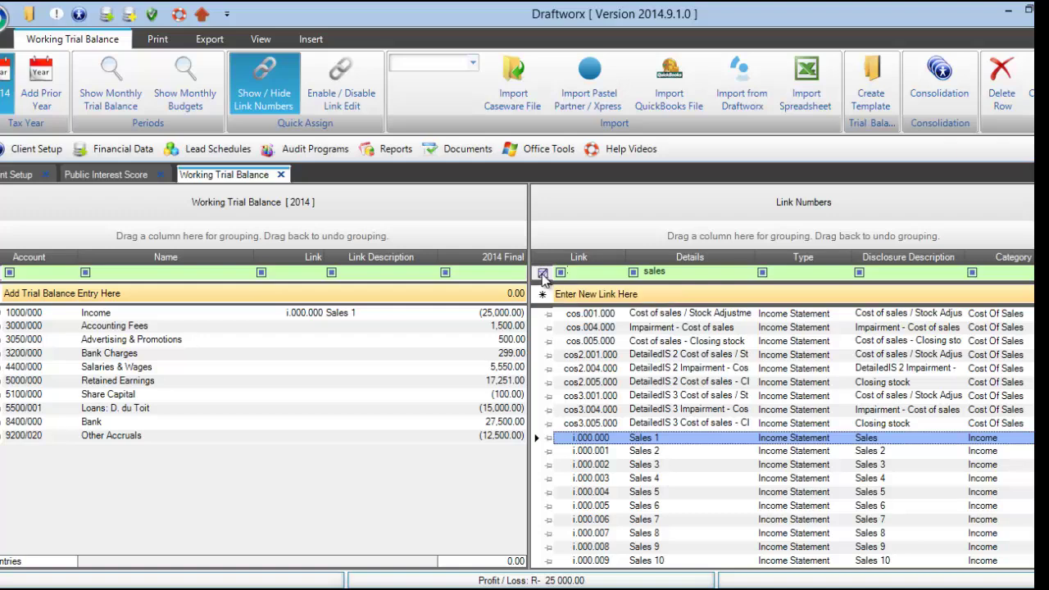
{"action": "left_click", "coordinate": [666, 274]}
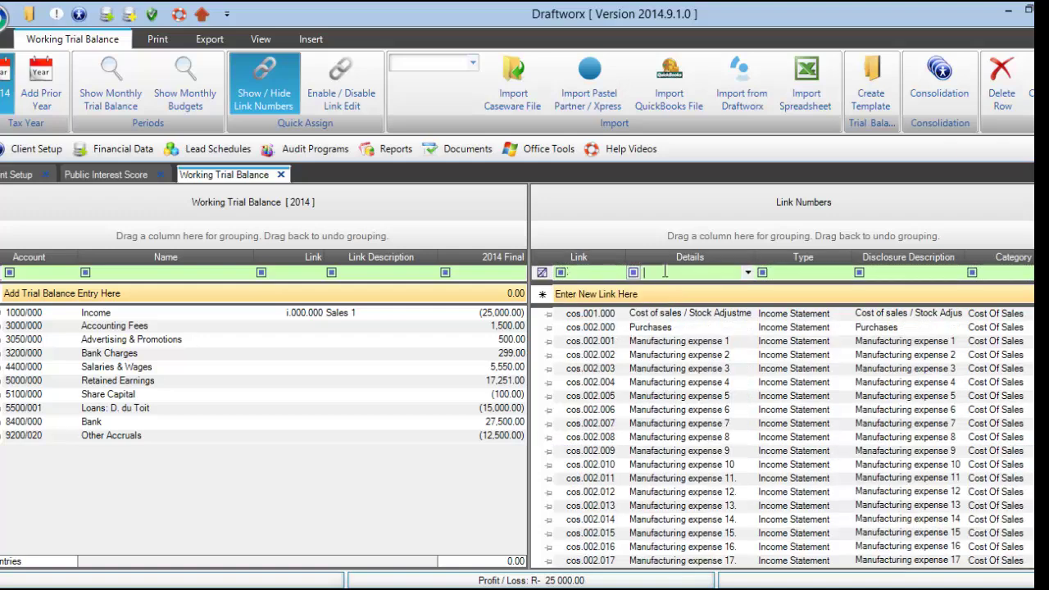
{"action": "type", "text": "accoun"}
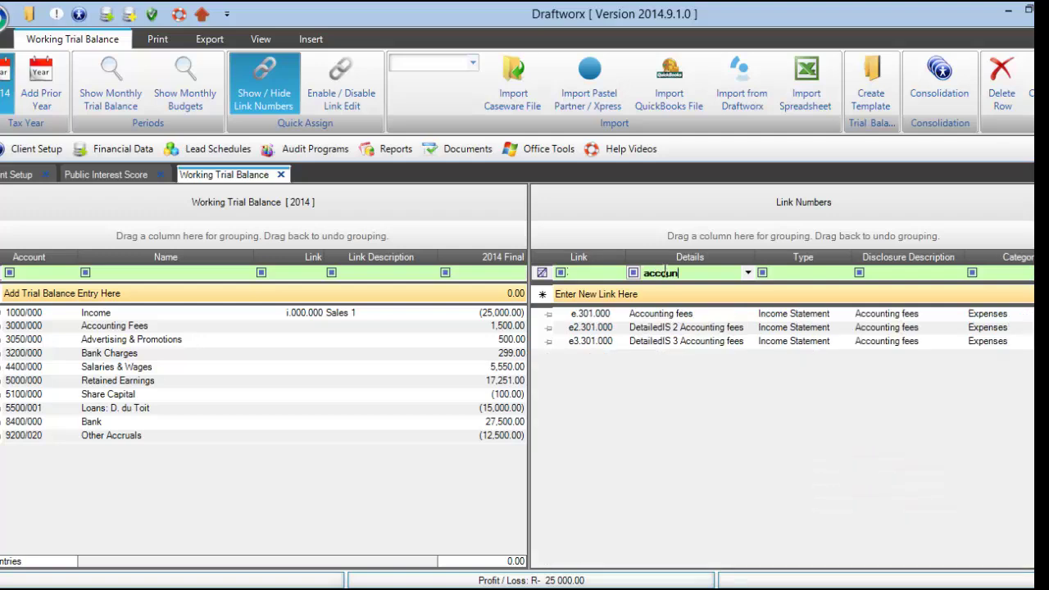
{"action": "double_click", "coordinate": [668, 315]}
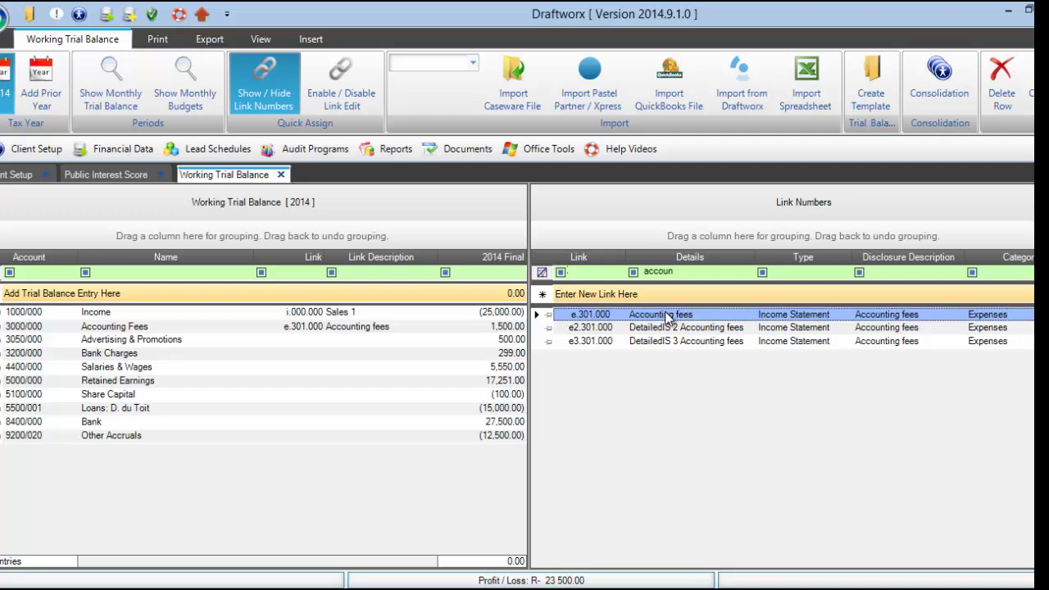
{"action": "double_click", "coordinate": [668, 314]}
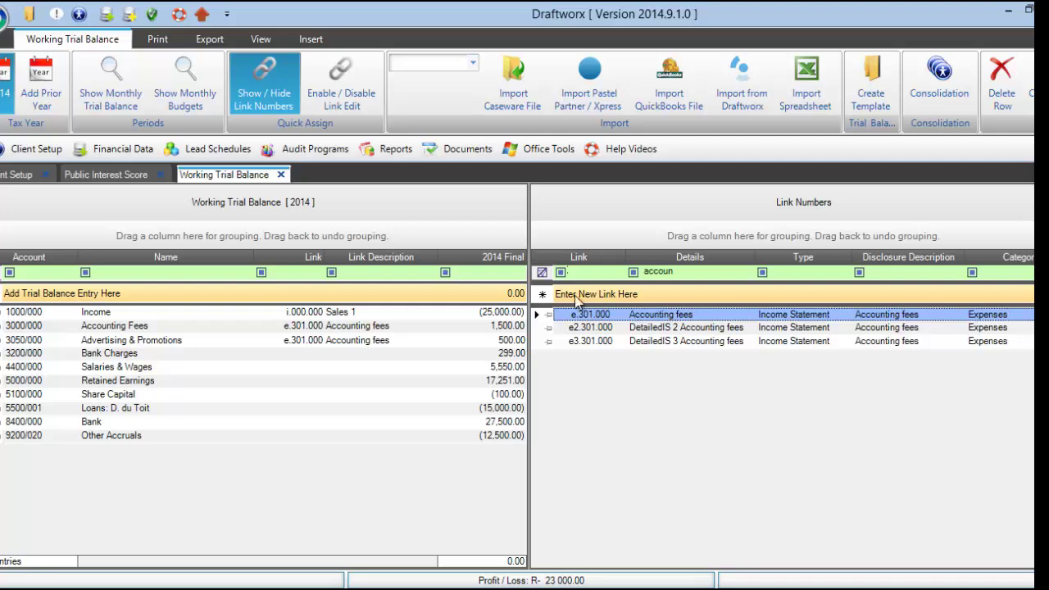
Link Advertising & Promotions 3050/000 to e.302.000 Advertising via an 'adver' filter, then clear it.
{"action": "left_click", "coordinate": [541, 272]}
{"action": "left_click", "coordinate": [629, 272]}
{"action": "type", "text": "ad"}
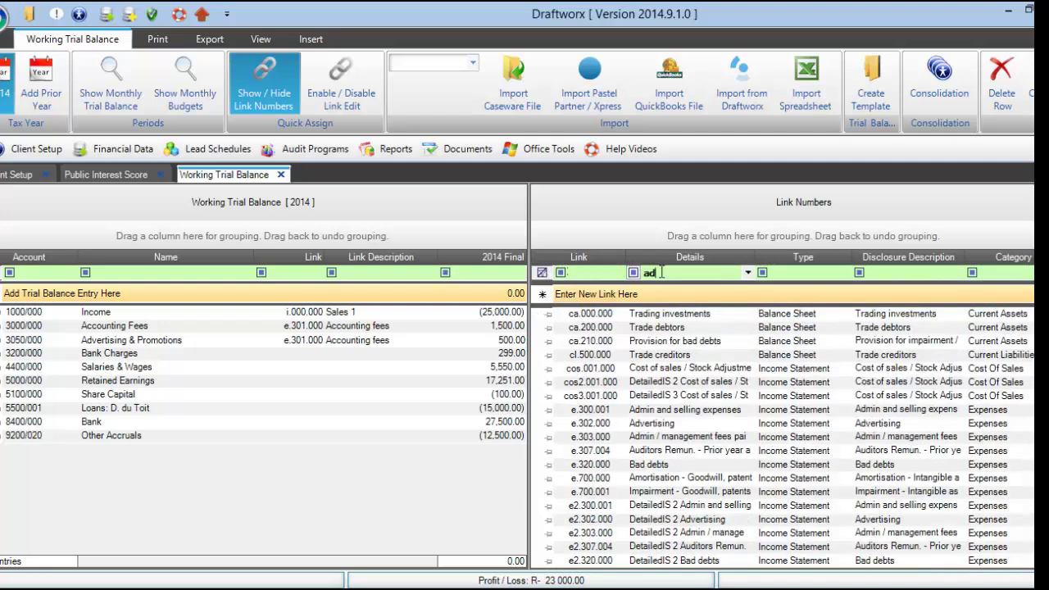
{"action": "type", "text": "ver"}
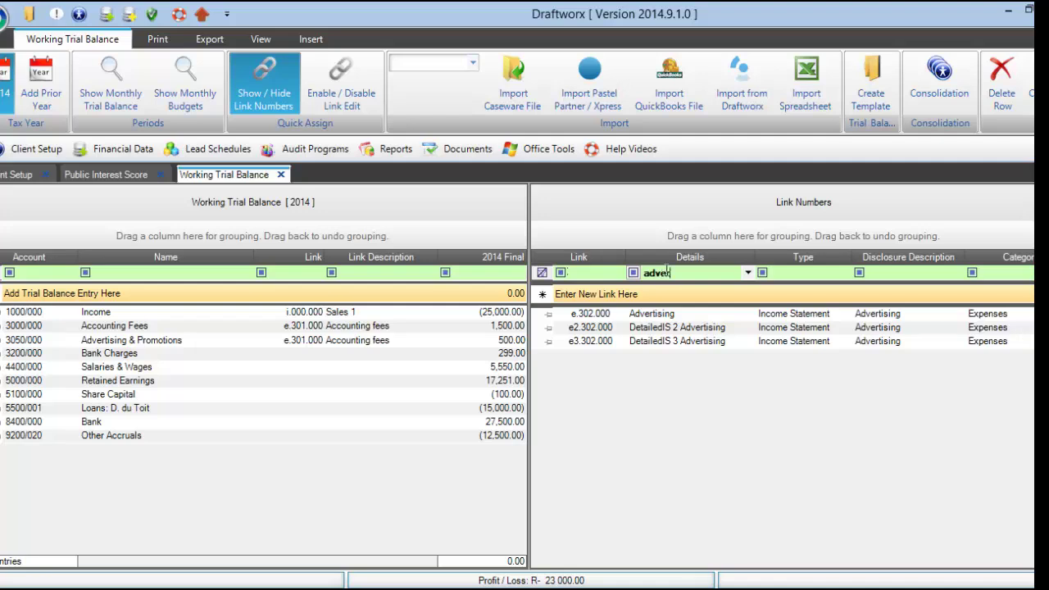
{"action": "left_click", "coordinate": [688, 318]}
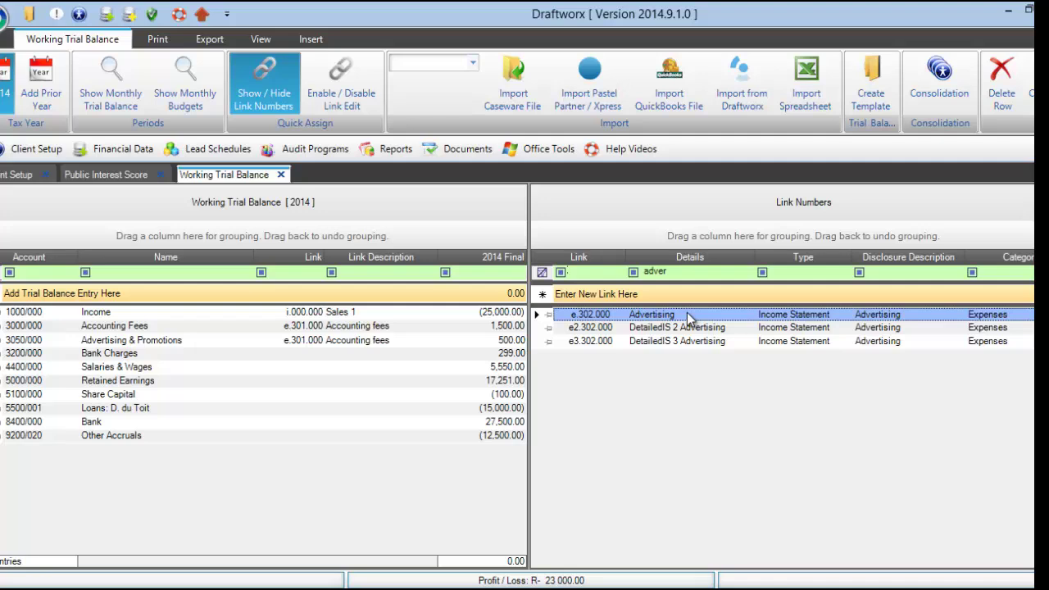
{"action": "left_click_drag", "start_coordinate": [688, 317], "coordinate": [305, 342]}
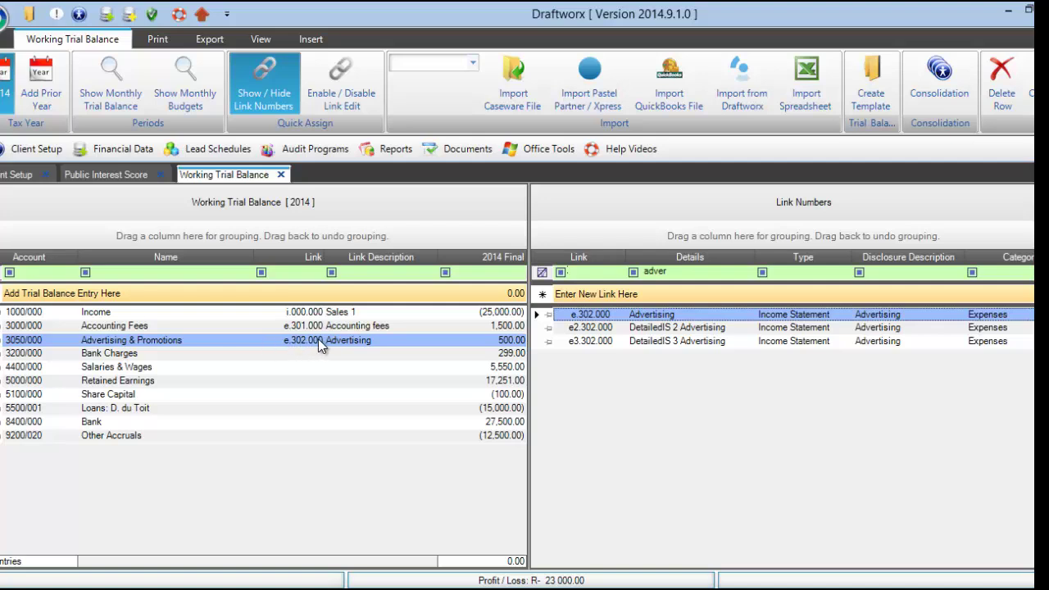
{"action": "left_click", "coordinate": [320, 350]}
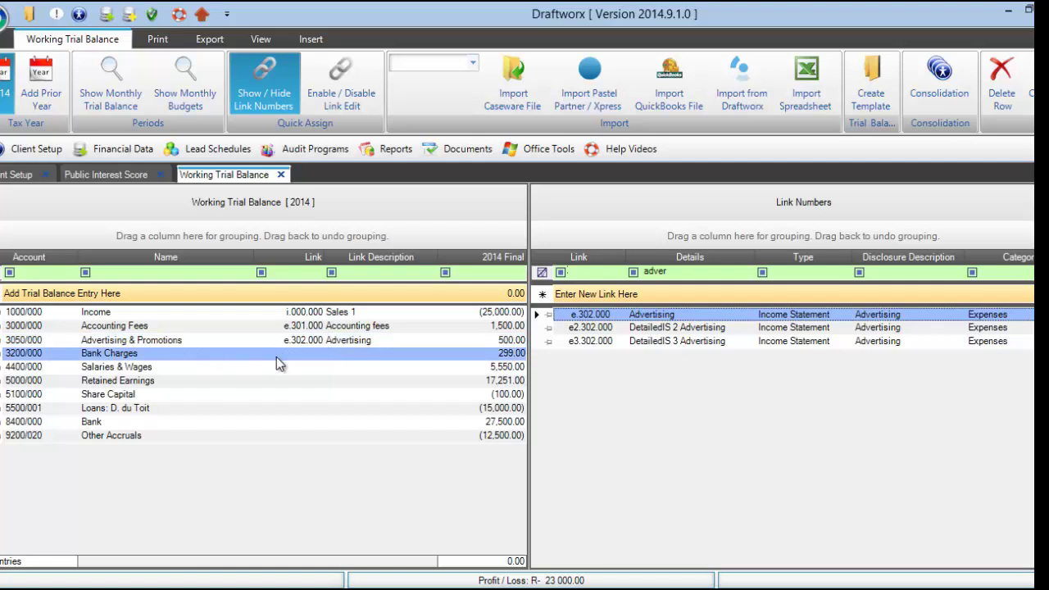
{"action": "left_click", "coordinate": [655, 272]}
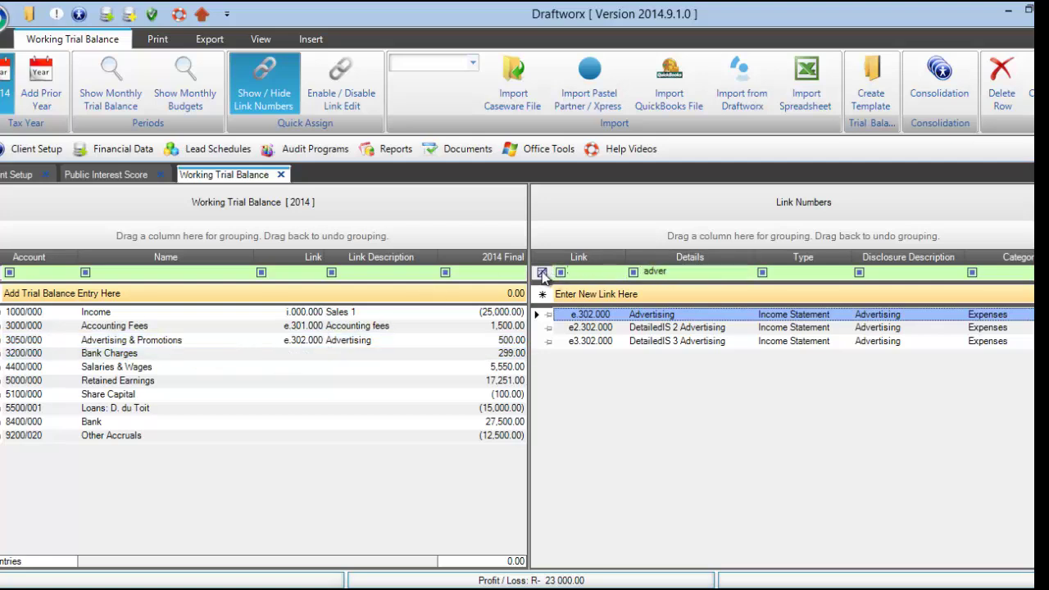
{"action": "left_click", "coordinate": [541, 272]}
{"action": "left_click", "coordinate": [648, 273]}
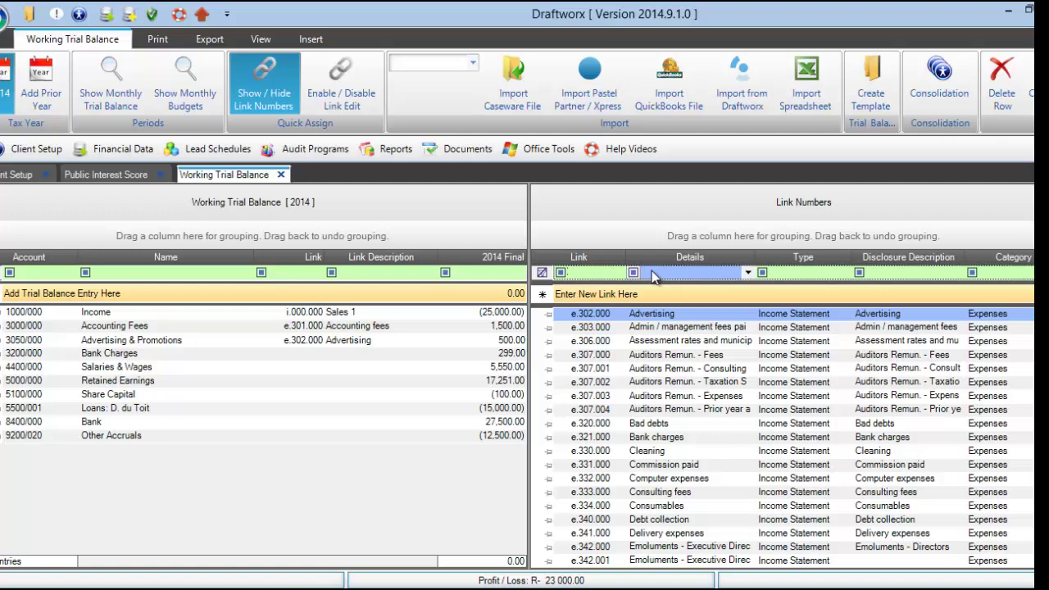
Link Bank Charges to e.321.000 and Salaries & Wages to e.460.000, then clear the filter.
{"action": "type", "text": "ba"}
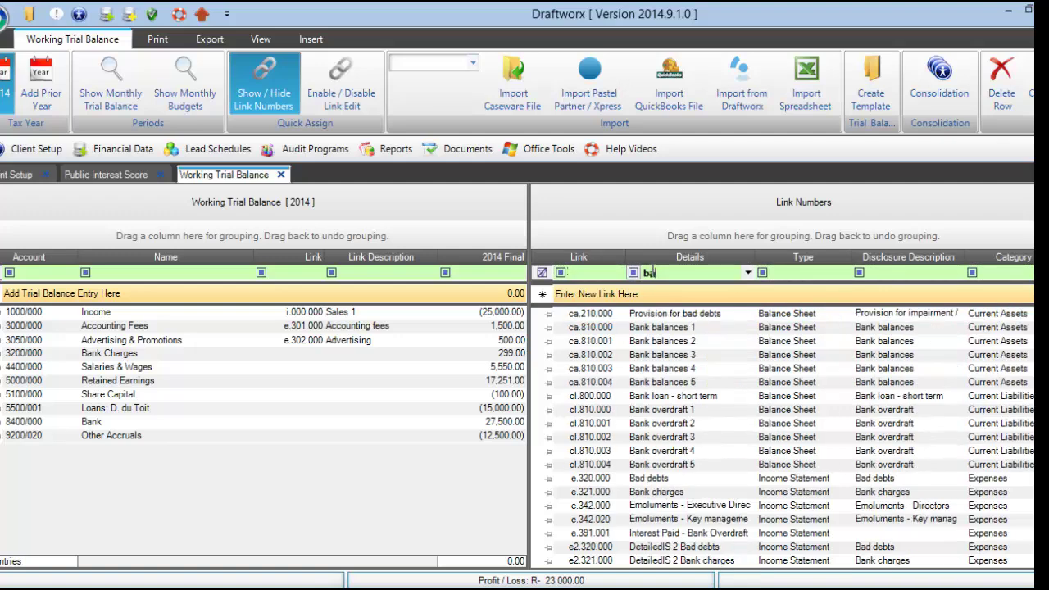
{"action": "type", "text": "nk ch"}
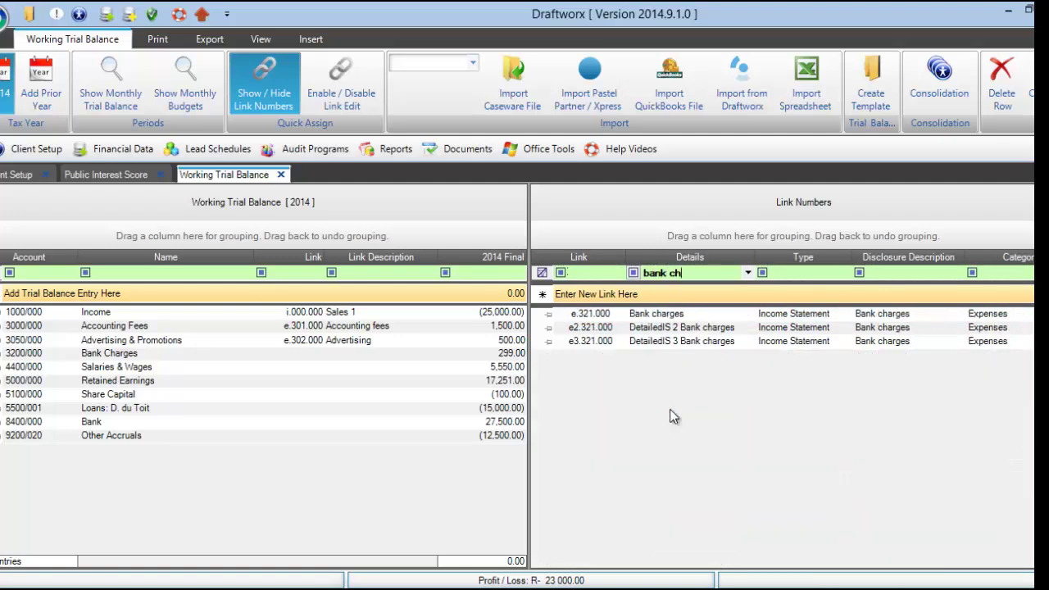
{"action": "double_click", "coordinate": [660, 316]}
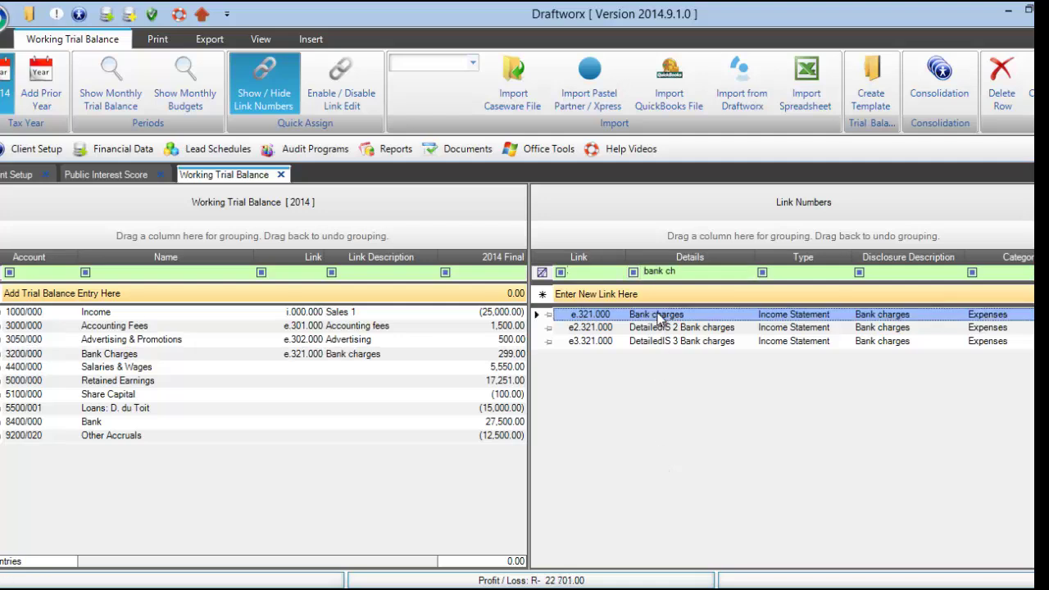
{"action": "left_click", "coordinate": [661, 272]}
{"action": "type", "text": "sala"}
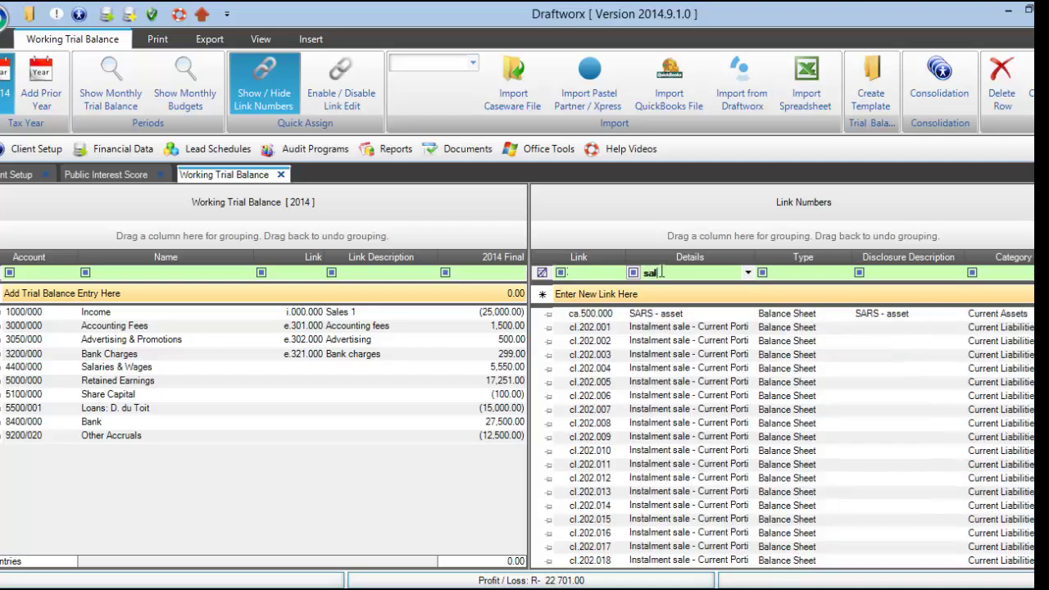
{"action": "double_click", "coordinate": [644, 342]}
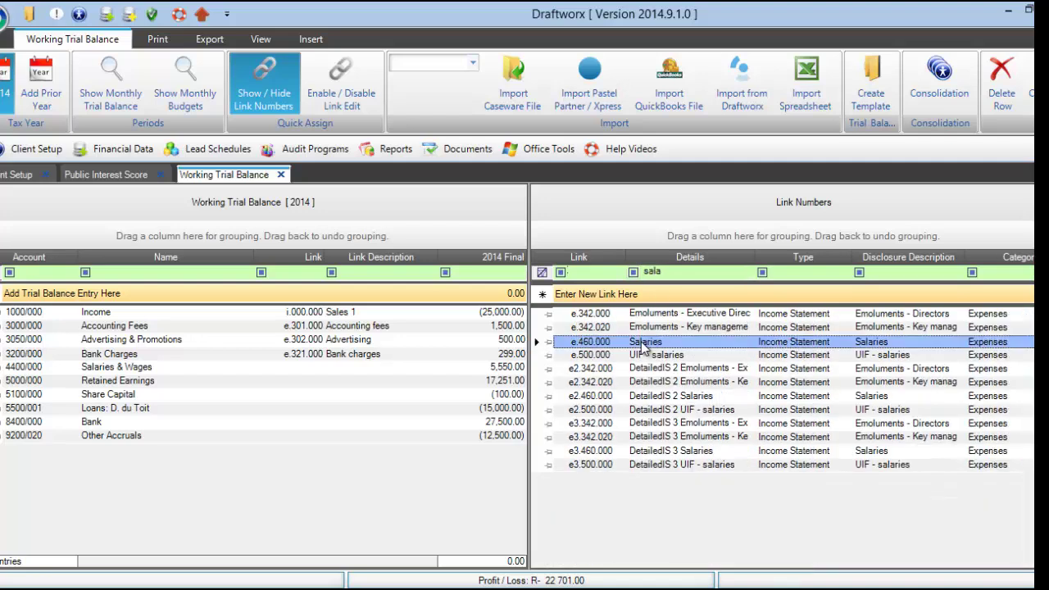
{"action": "left_click", "coordinate": [662, 272]}
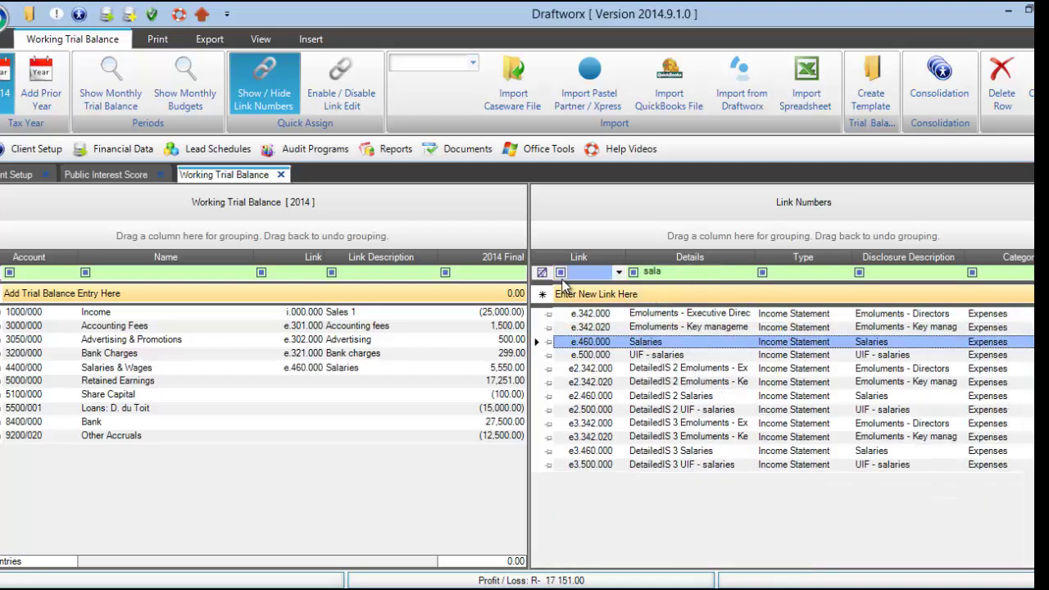
{"action": "left_click", "coordinate": [541, 272]}
Via a 'q' link filter, link Retained Earnings to q.200.000 and Share Capital to q.000.000.
{"action": "left_click", "coordinate": [590, 274]}
{"action": "type", "text": "q"}
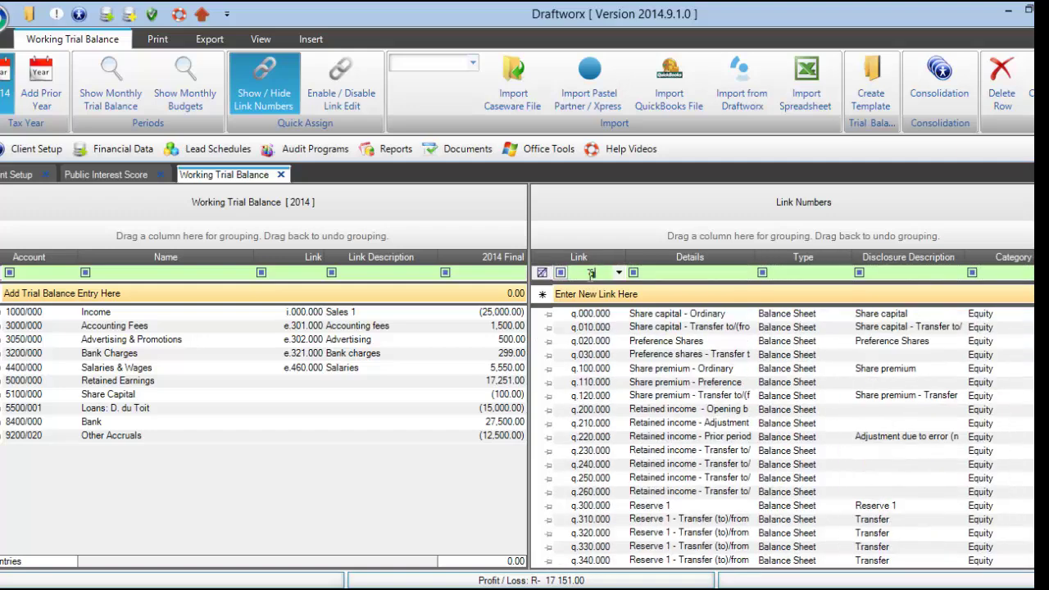
{"action": "left_click", "coordinate": [658, 412]}
{"action": "double_click", "coordinate": [655, 411]}
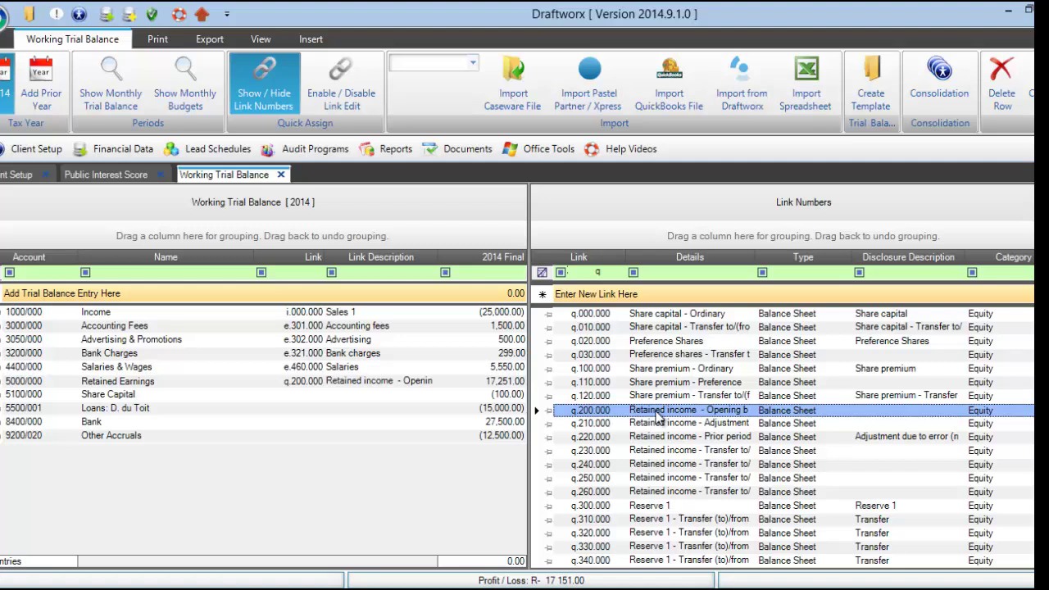
{"action": "double_click", "coordinate": [656, 317]}
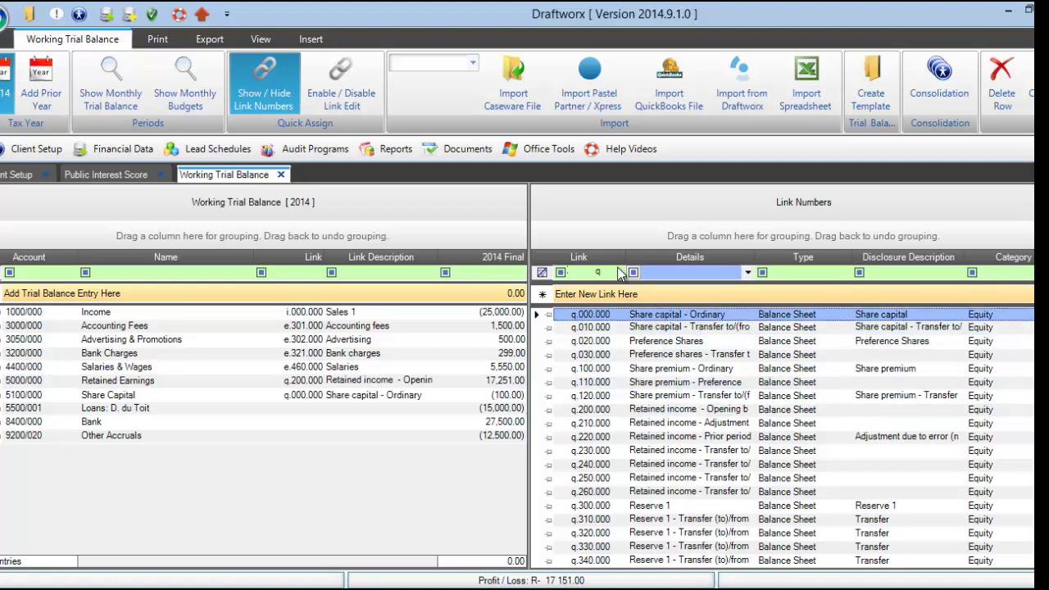
{"action": "left_click", "coordinate": [542, 272]}
{"action": "left_click", "coordinate": [679, 272]}
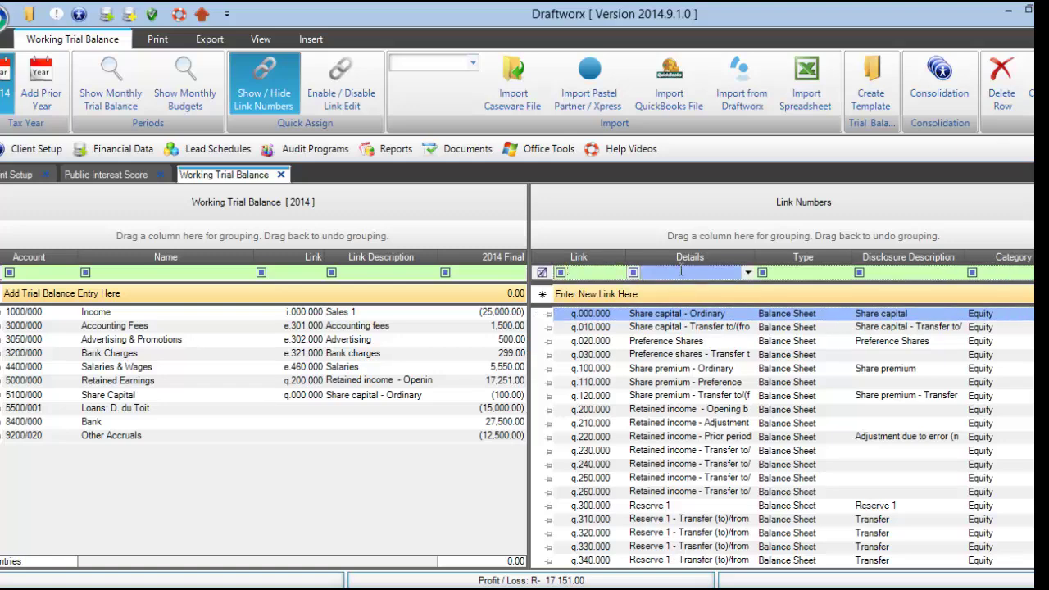
{"action": "type", "text": "loan"}
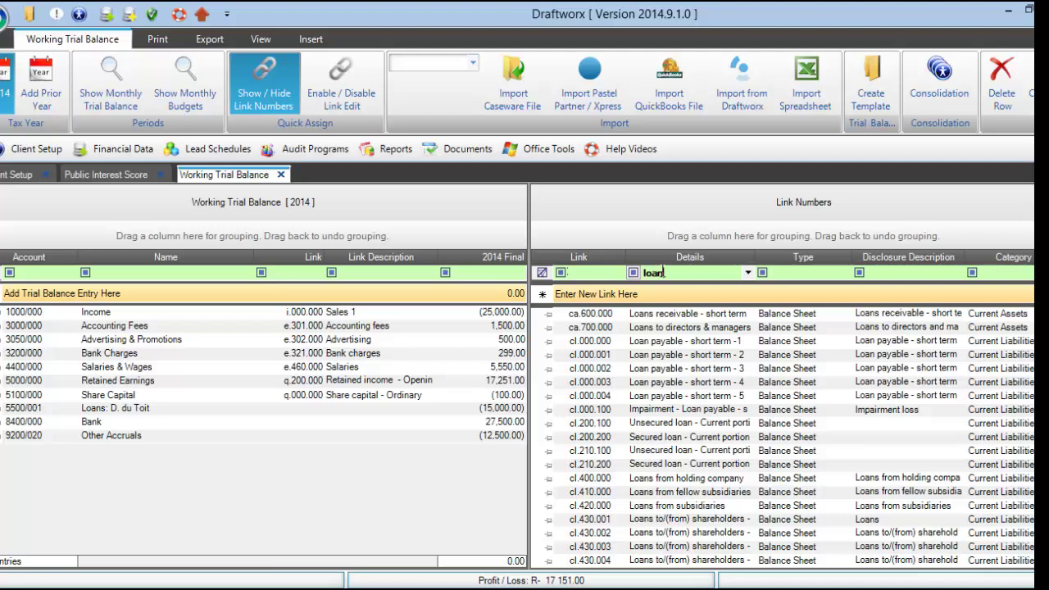
Rename the cl.430.001 disclosure description to 'Loan - ' followed by the shareholder's name.
{"action": "left_click", "coordinate": [692, 521]}
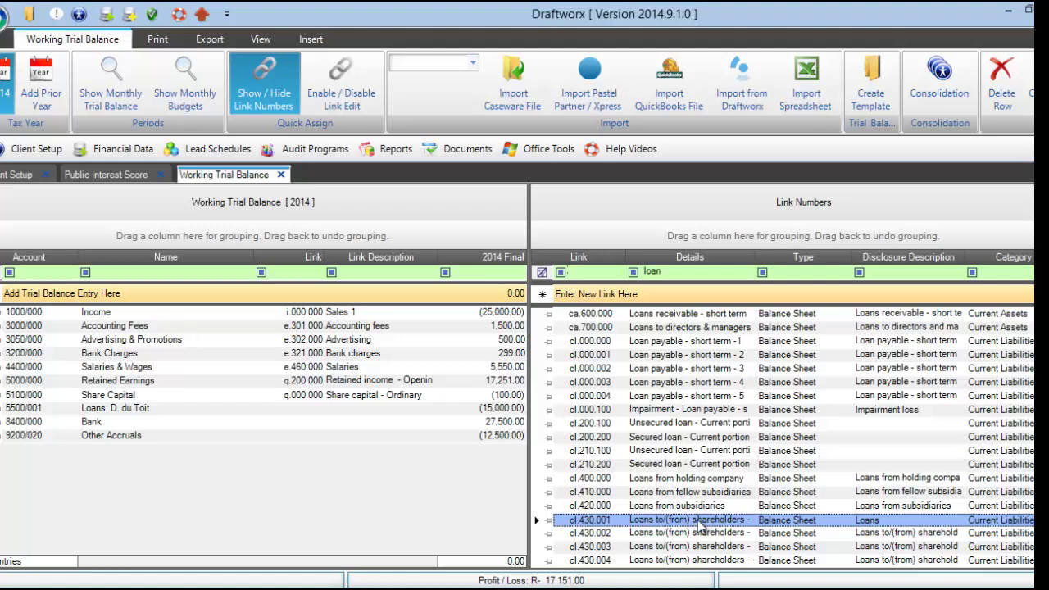
{"action": "left_click", "coordinate": [887, 519]}
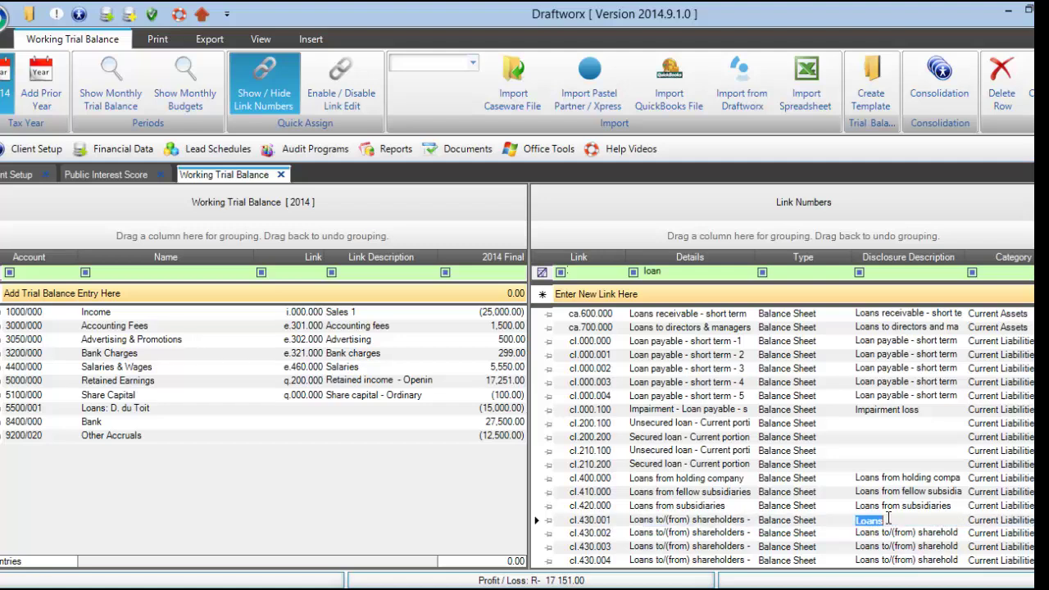
{"action": "left_click", "coordinate": [887, 519]}
{"action": "key", "text": "BackSpace"}
{"action": "type", "text": "- D. du Toit"}
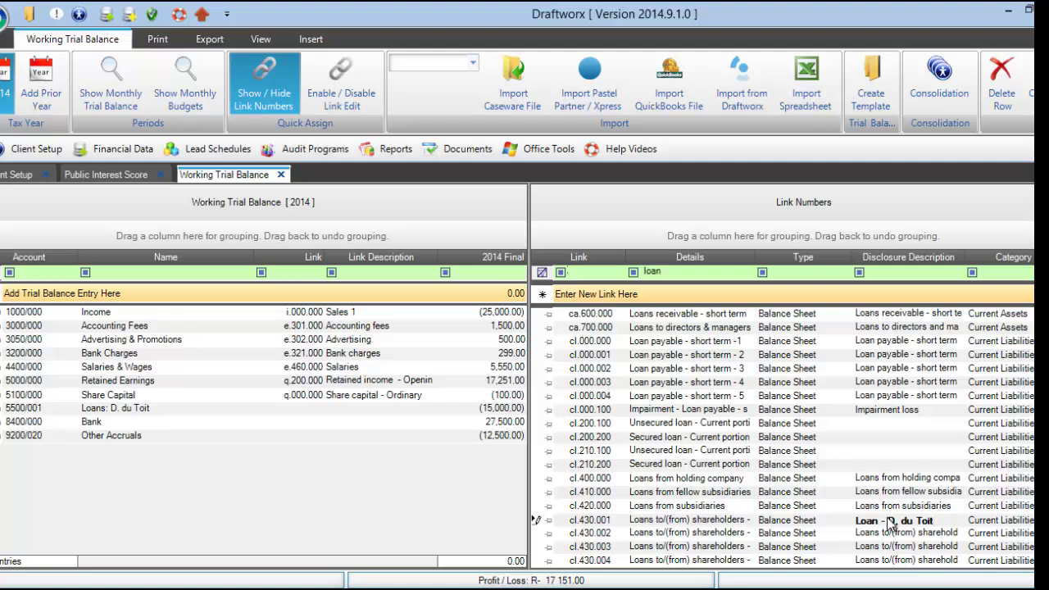
{"action": "key", "text": "Return"}
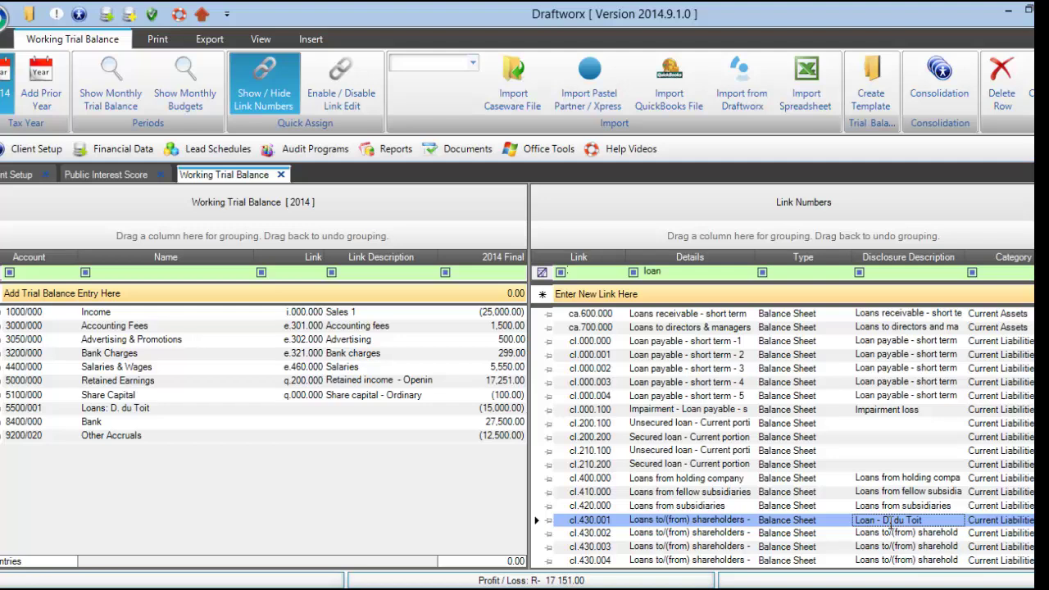
Link shareholder loan account 5500/001 to cl.430.001 and filter details by 'bank'.
{"action": "double_click", "coordinate": [889, 524]}
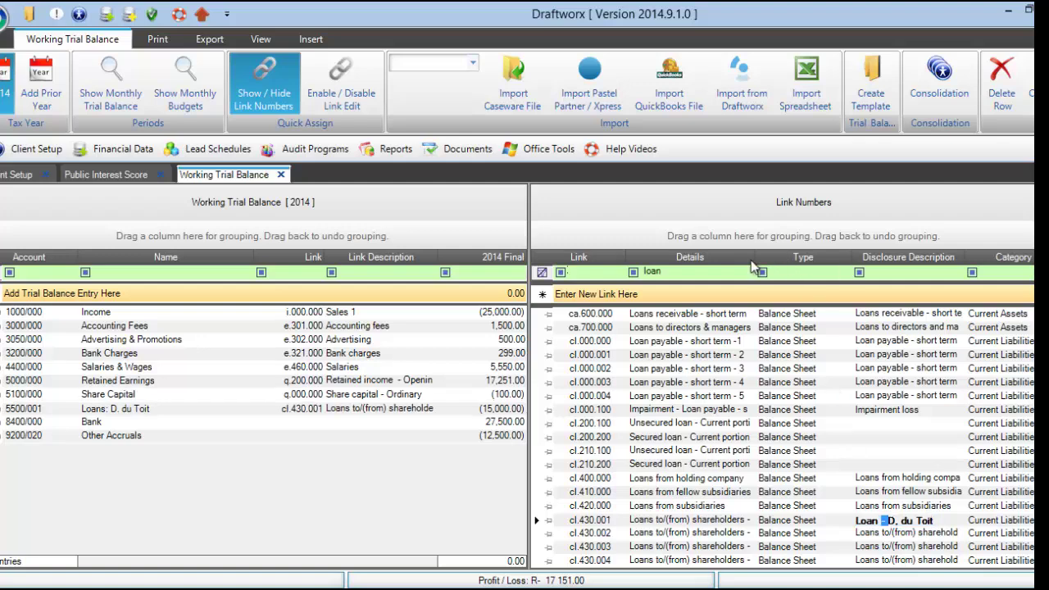
{"action": "left_click", "coordinate": [686, 273]}
{"action": "type", "text": "bank"}
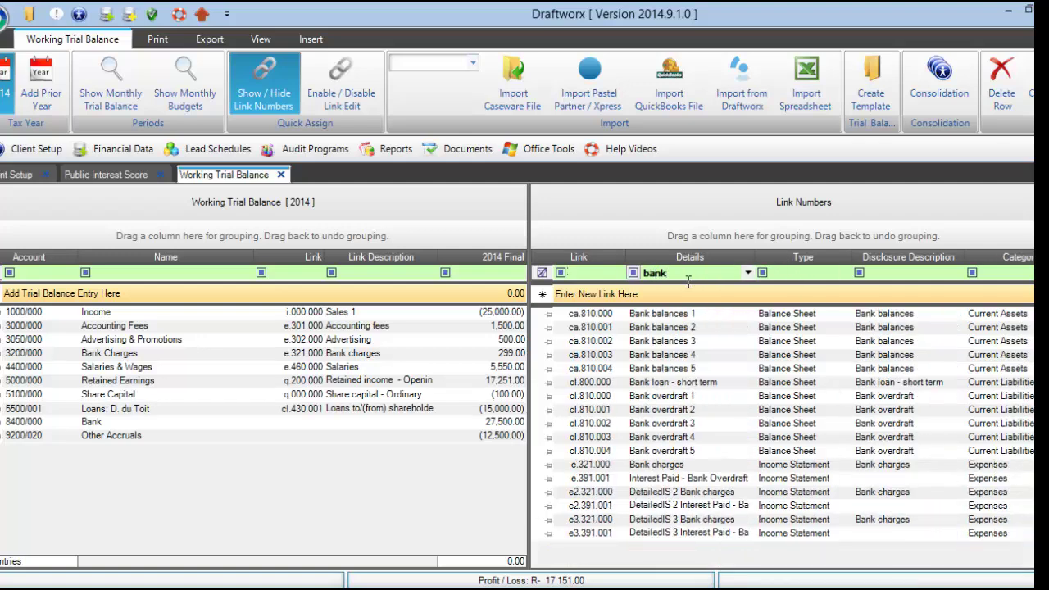
Link Bank 8400/000 to ca.810.000 and Other Accruals 9200/020 to cl.500.000 Trade creditors, then clear the filter.
{"action": "left_click", "coordinate": [674, 315]}
{"action": "double_click", "coordinate": [675, 316]}
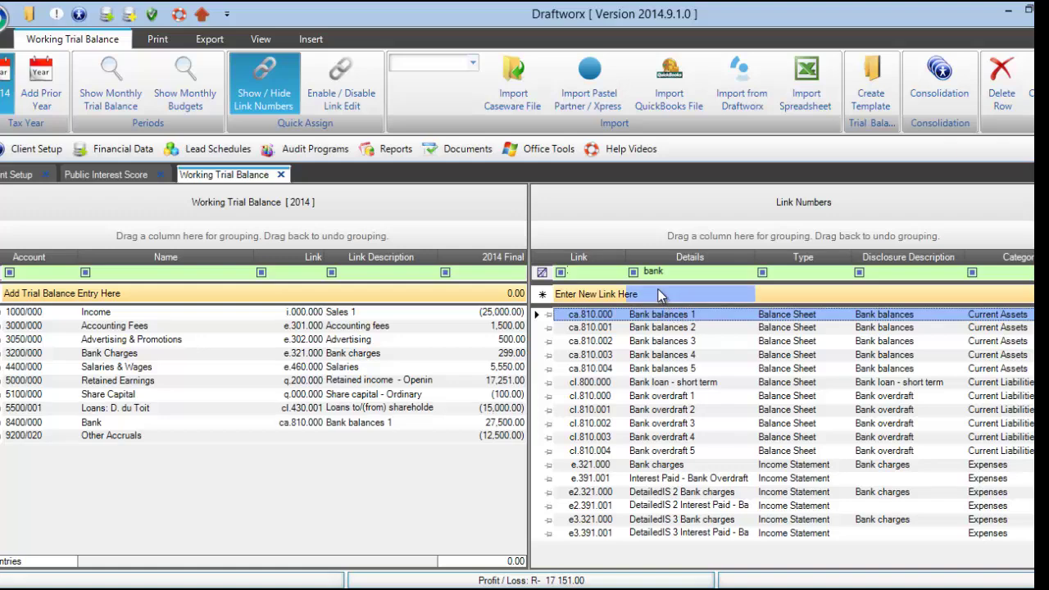
{"action": "left_click", "coordinate": [660, 272]}
{"action": "type", "text": "cred"}
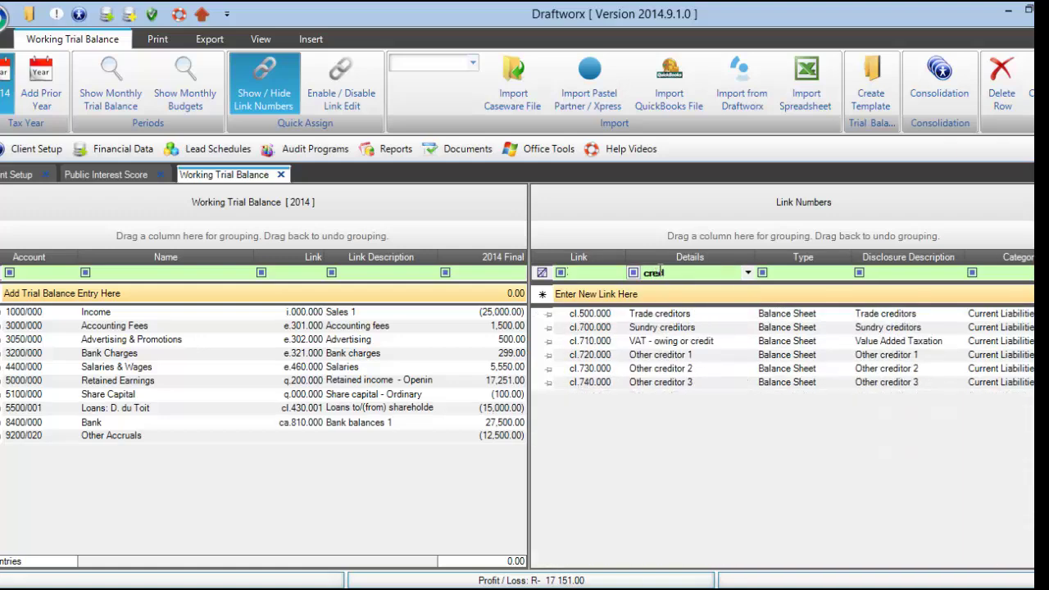
{"action": "double_click", "coordinate": [670, 315]}
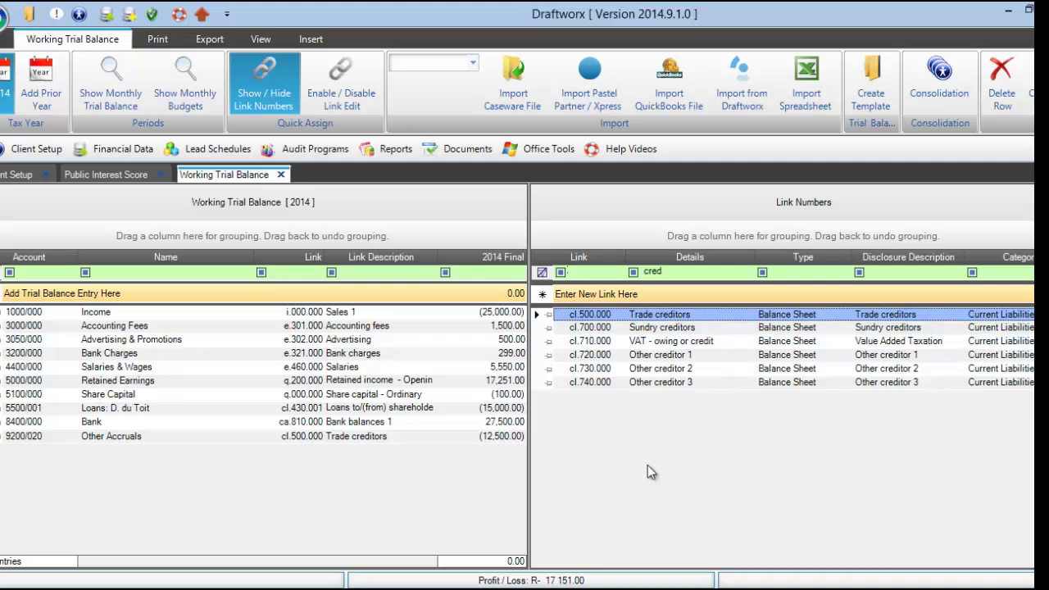
{"action": "left_click", "coordinate": [541, 273]}
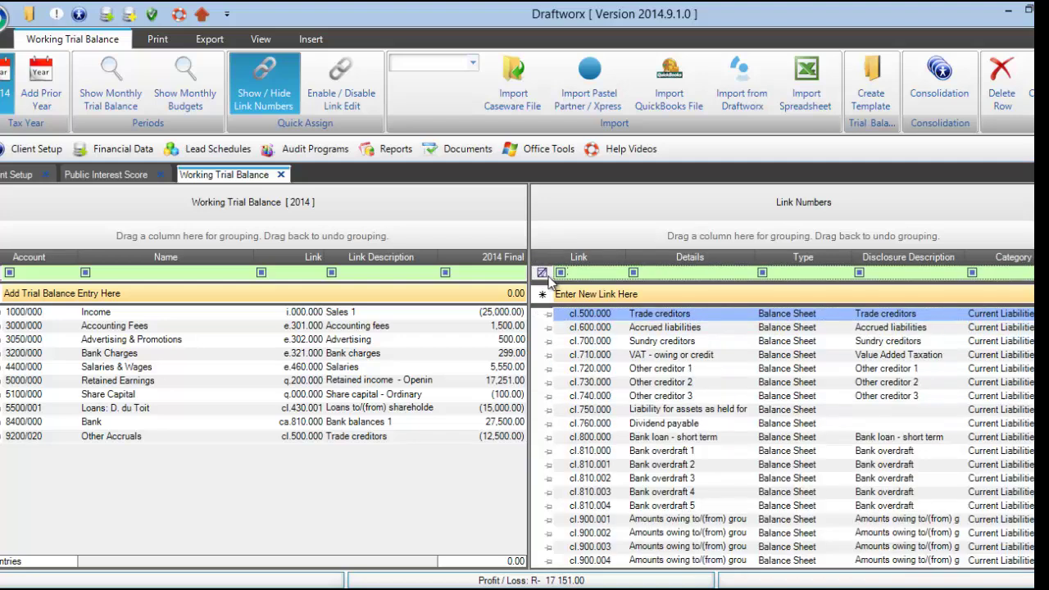
Try the link-number filter with 'is2' while browsing the list, then clear it.
{"action": "left_click", "coordinate": [314, 327]}
{"action": "left_click", "coordinate": [591, 273]}
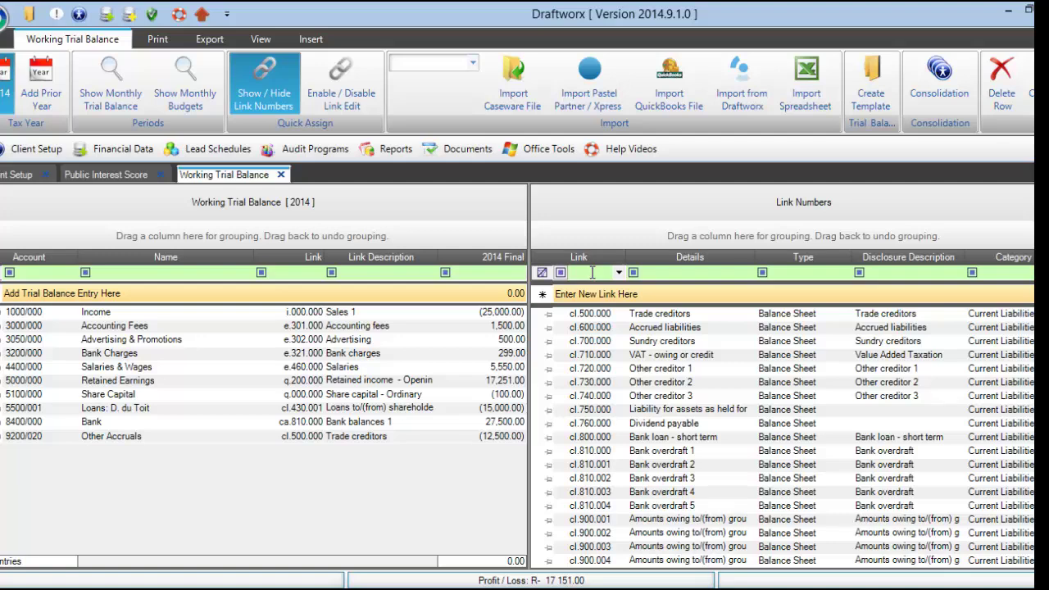
{"action": "scroll", "coordinate": [591, 272], "scroll_direction": "down", "scroll_amount": 10}
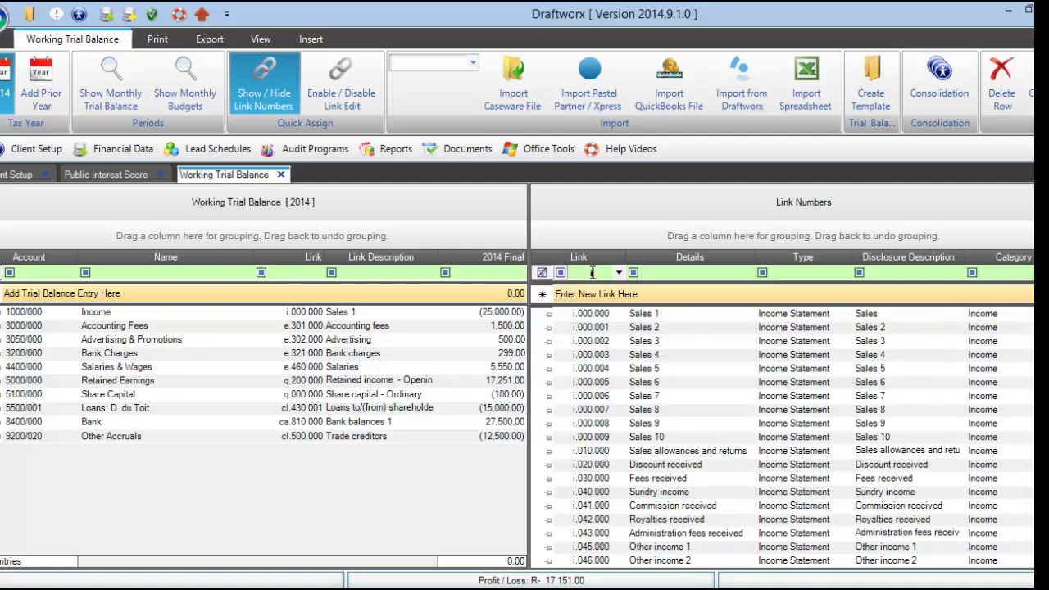
{"action": "scroll", "coordinate": [592, 272], "scroll_direction": "down", "scroll_amount": 5}
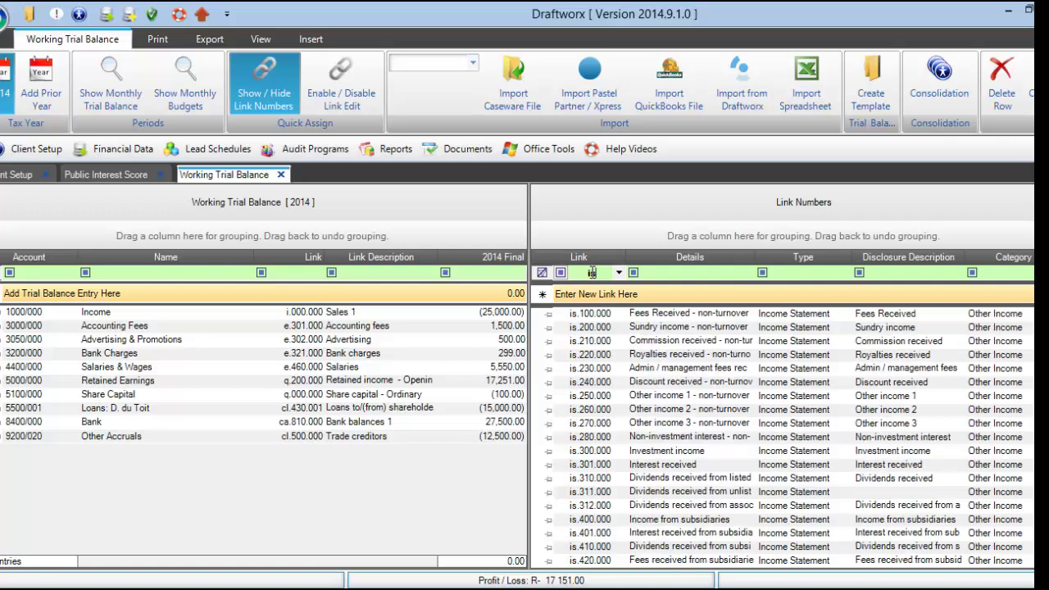
{"action": "type", "text": "is2"}
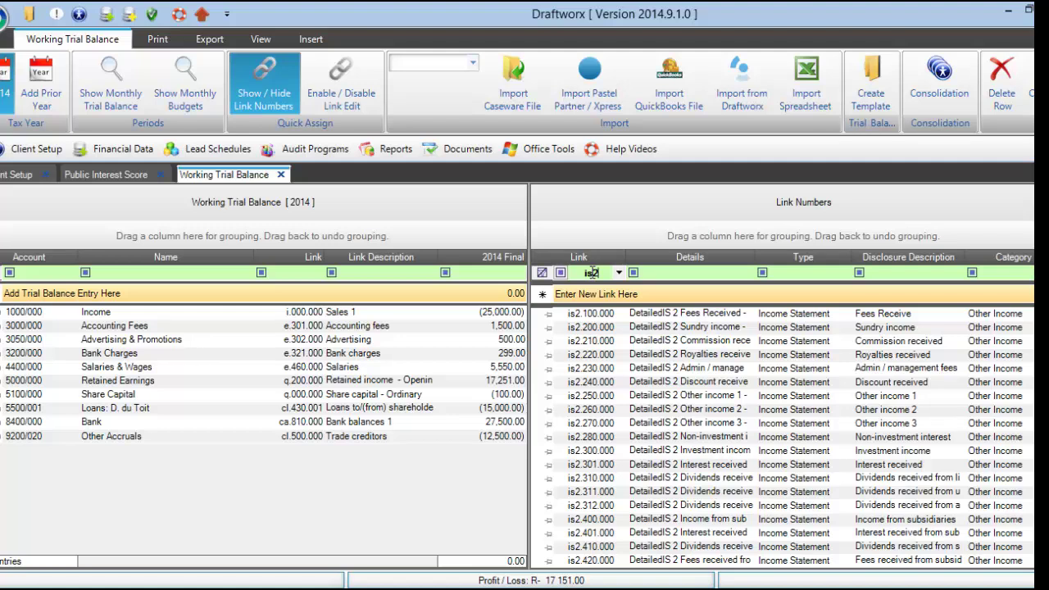
{"action": "key", "text": "BackSpace"}
{"action": "key", "text": "BackSpace"}
{"action": "key", "text": "BackSpace"}
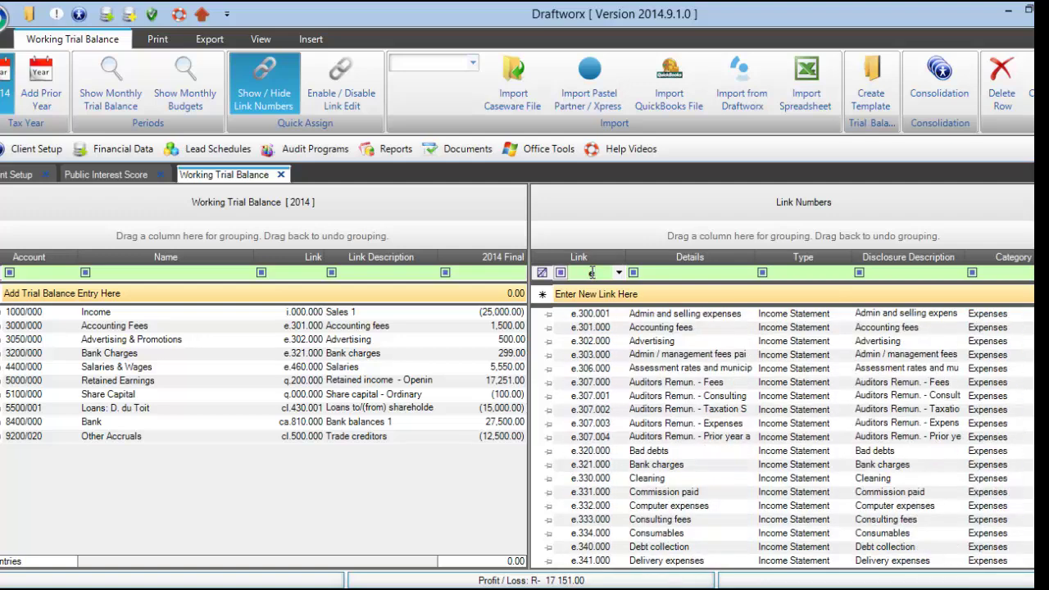
Cycle the link-number filter through e2, cl, ca, na, nl and t, ending on q equity links.
{"action": "type", "text": "e2"}
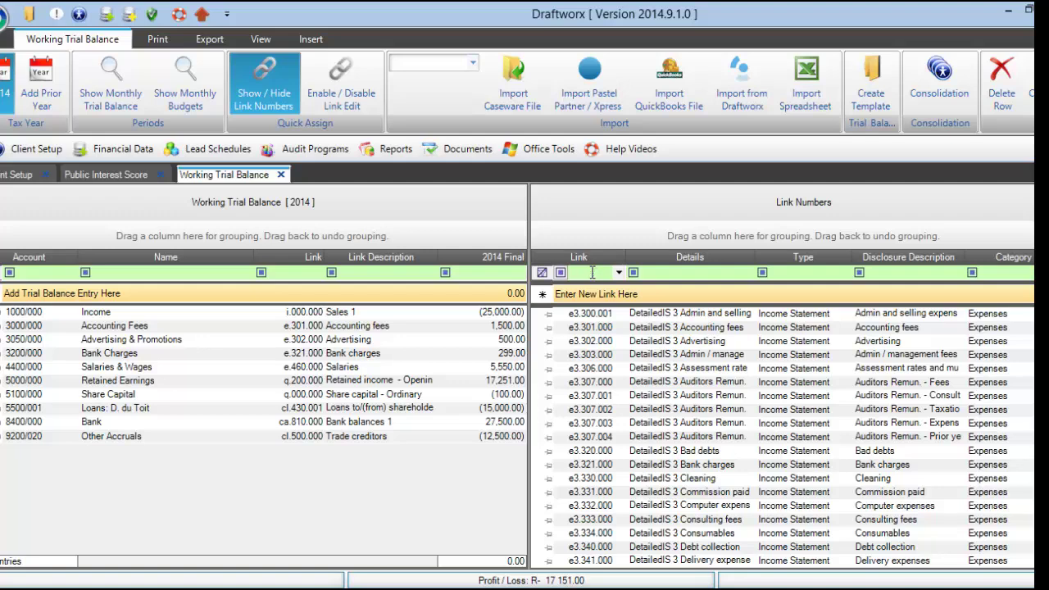
{"action": "type", "text": "cl"}
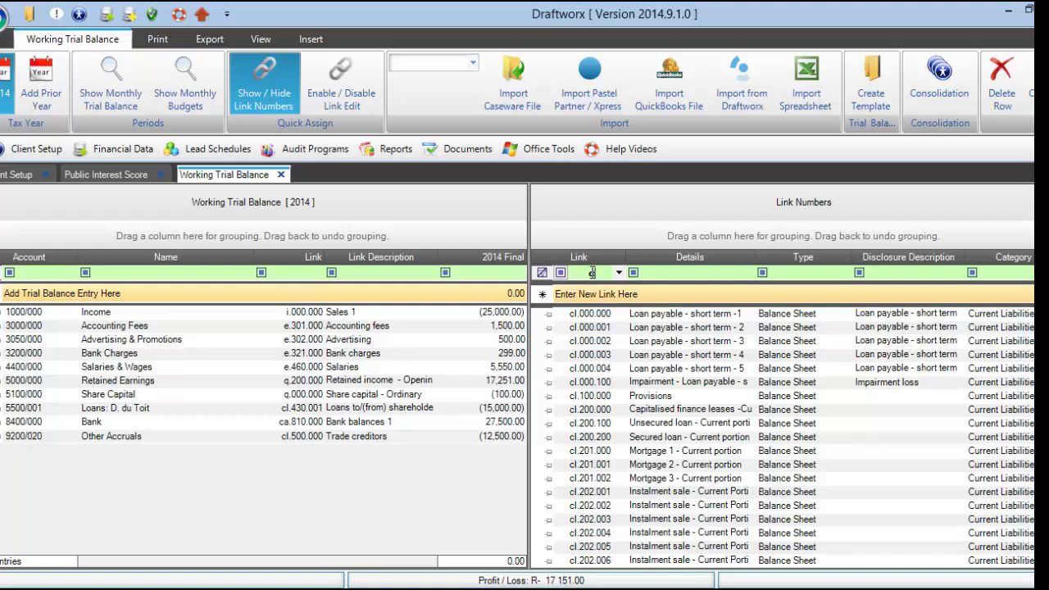
{"action": "key", "text": "BackSpace"}
{"action": "type", "text": "a"}
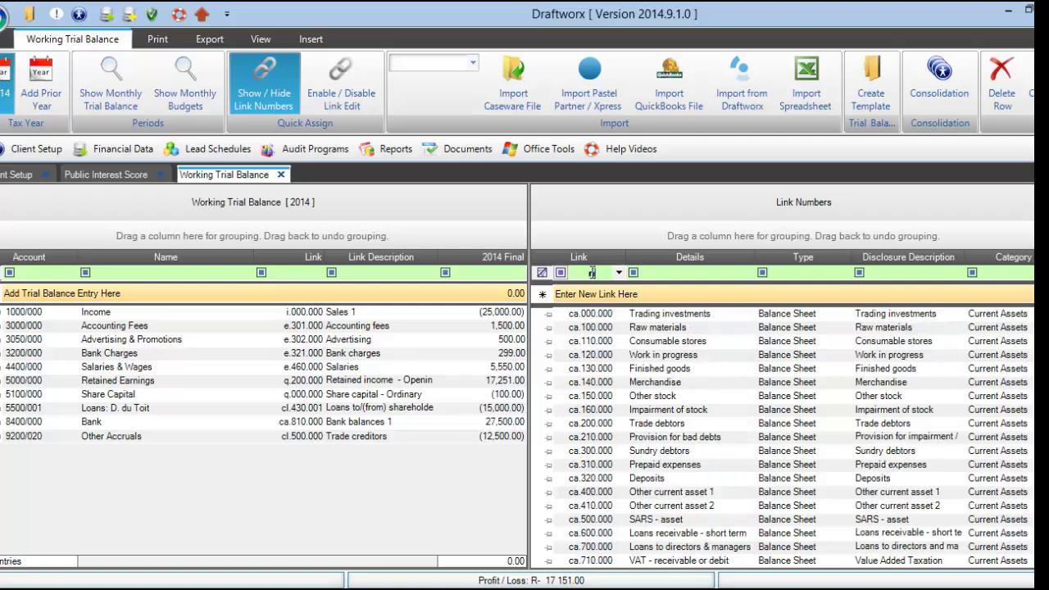
{"action": "key", "text": "BackSpace"}
{"action": "key", "text": "BackSpace"}
{"action": "type", "text": "na"}
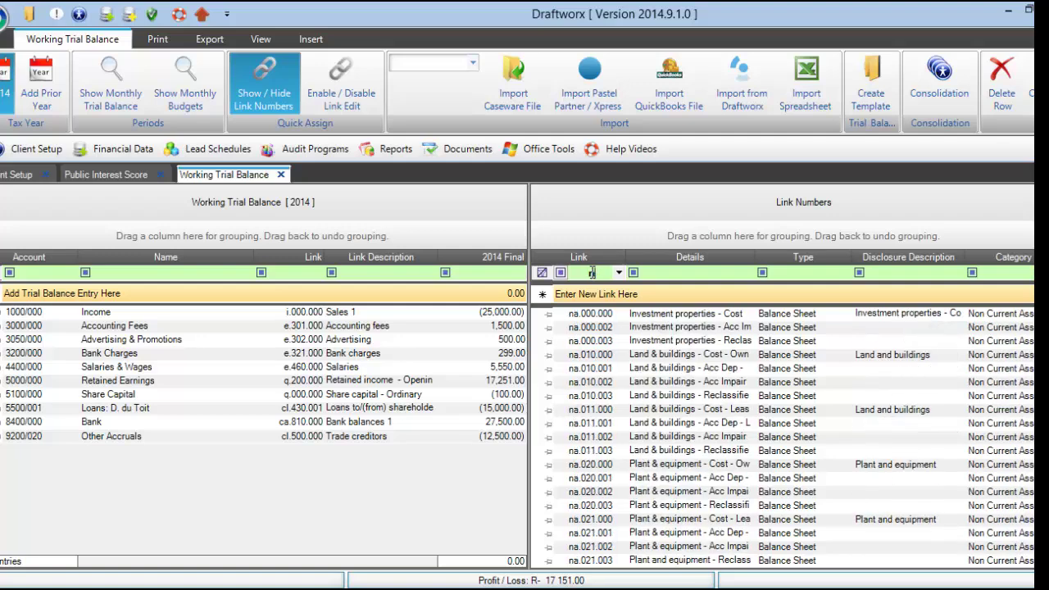
{"action": "key", "text": "BackSpace"}
{"action": "type", "text": "l"}
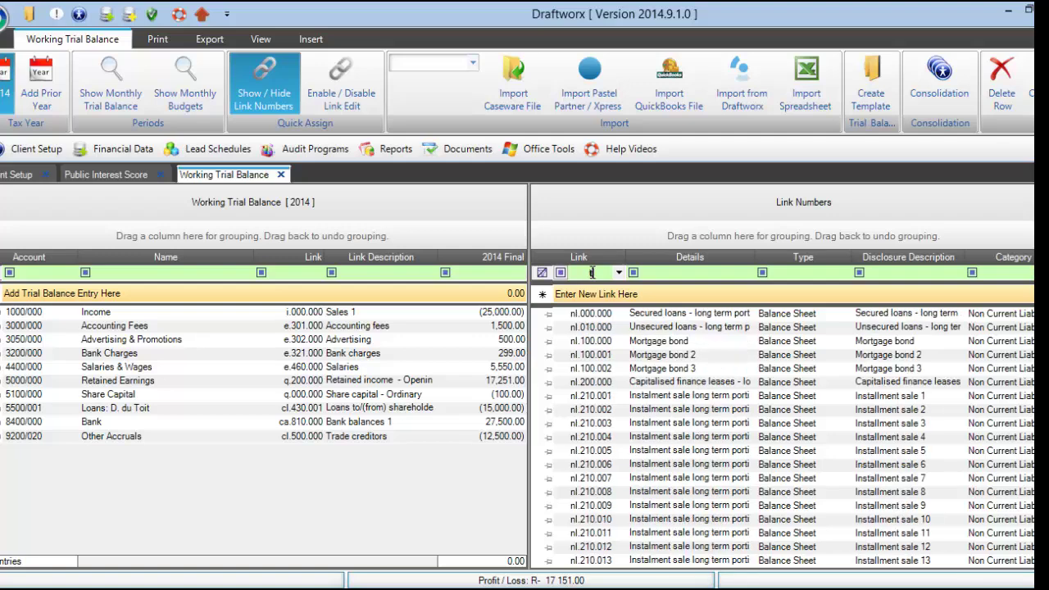
{"action": "key", "text": "BackSpace"}
{"action": "key", "text": "BackSpace"}
{"action": "type", "text": "t"}
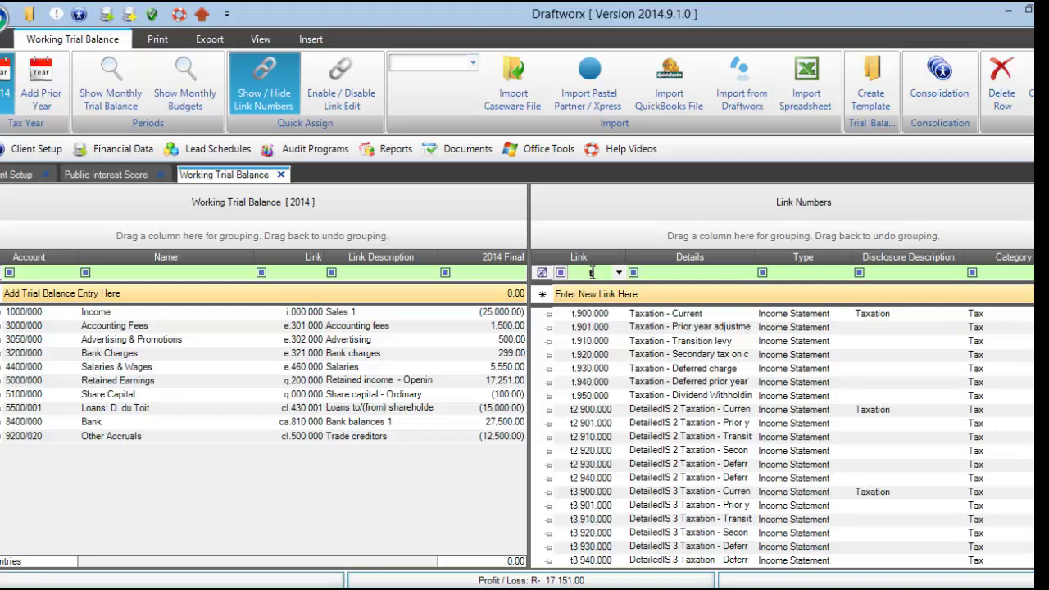
{"action": "key", "text": "BackSpace"}
{"action": "type", "text": "q"}
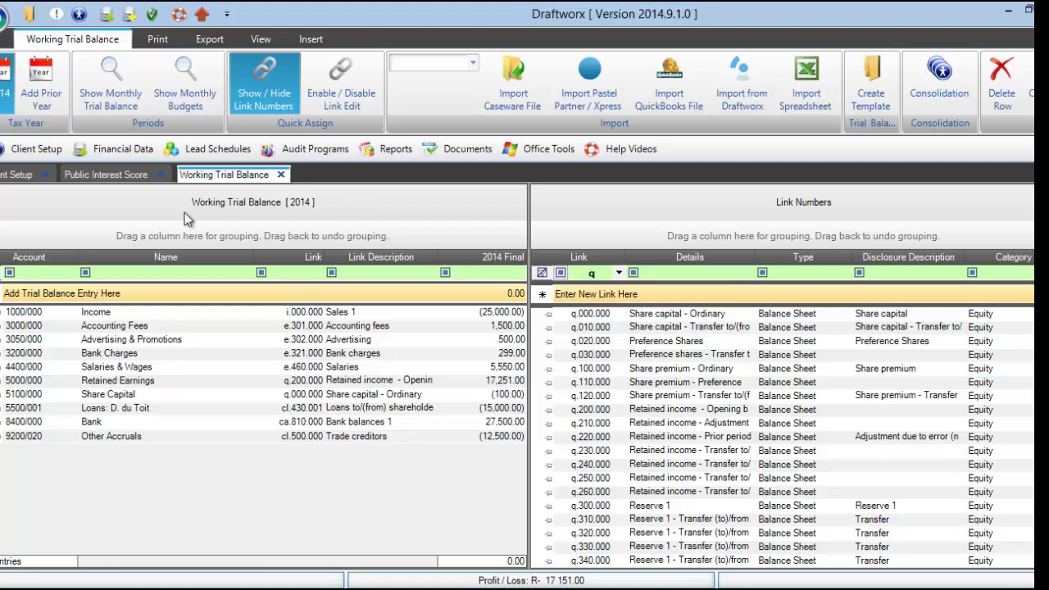
Hide the link numbers panel to show the full 2014 working trial balance.
{"action": "left_click", "coordinate": [272, 102]}
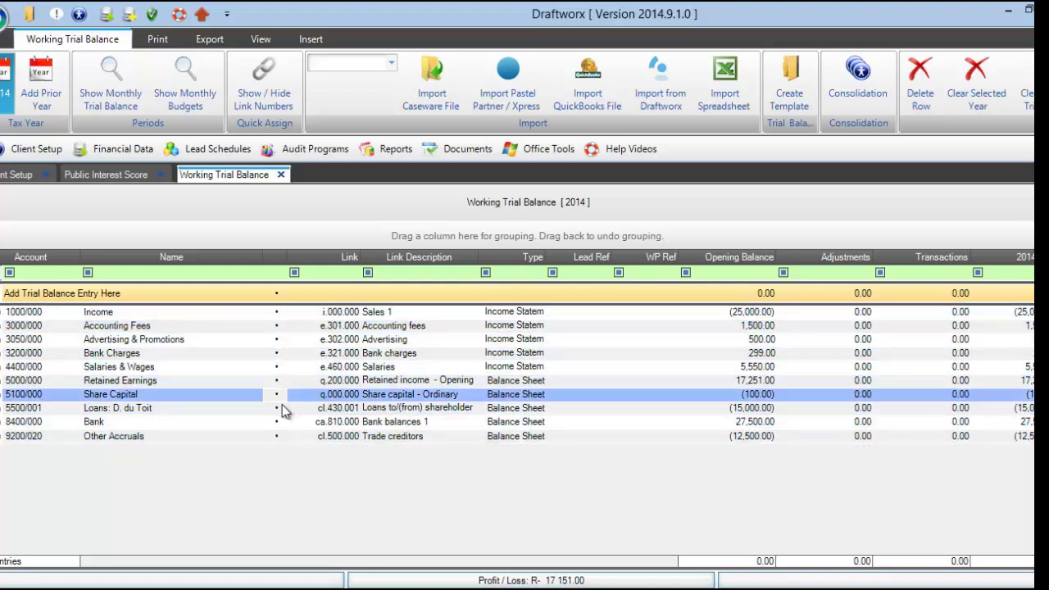
Rename the i.000.000 Sales 1 disclosure to 'Sales - again' and reassign it to Income 1000/000.
{"action": "left_click", "coordinate": [277, 312]}
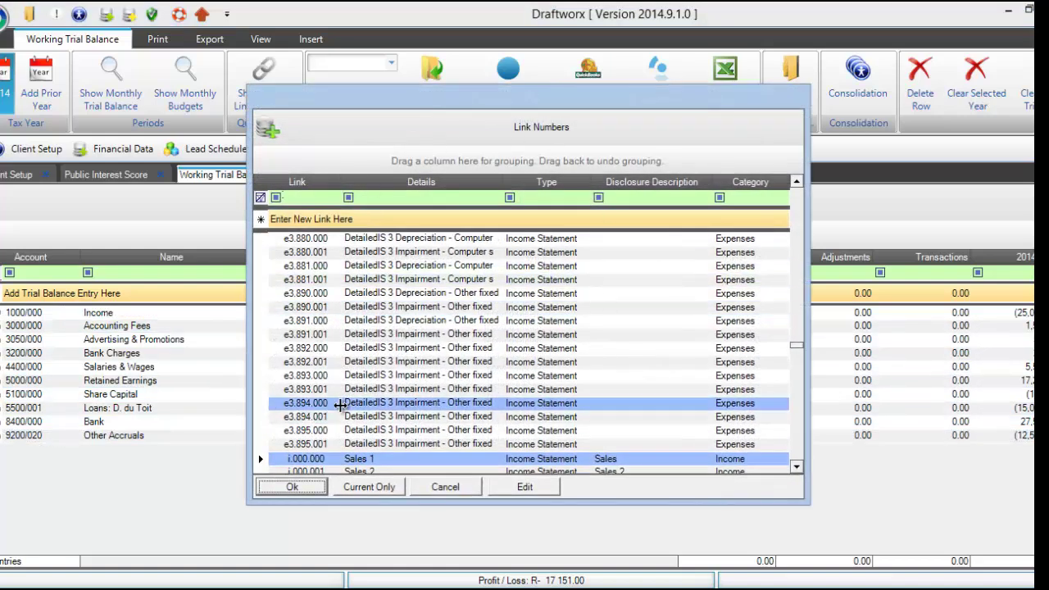
{"action": "left_click", "coordinate": [382, 196]}
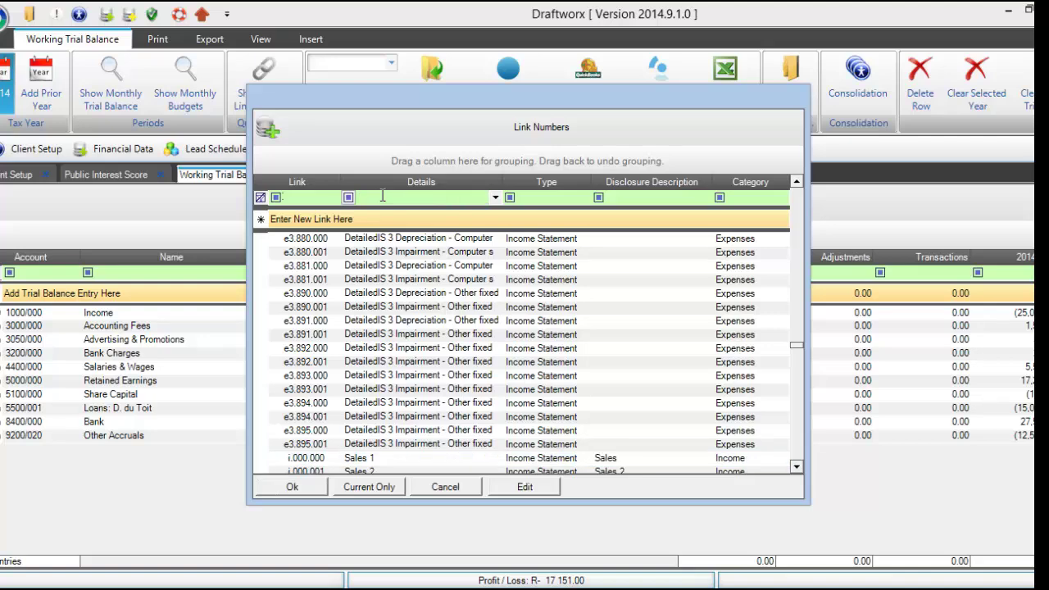
{"action": "type", "text": "sales"}
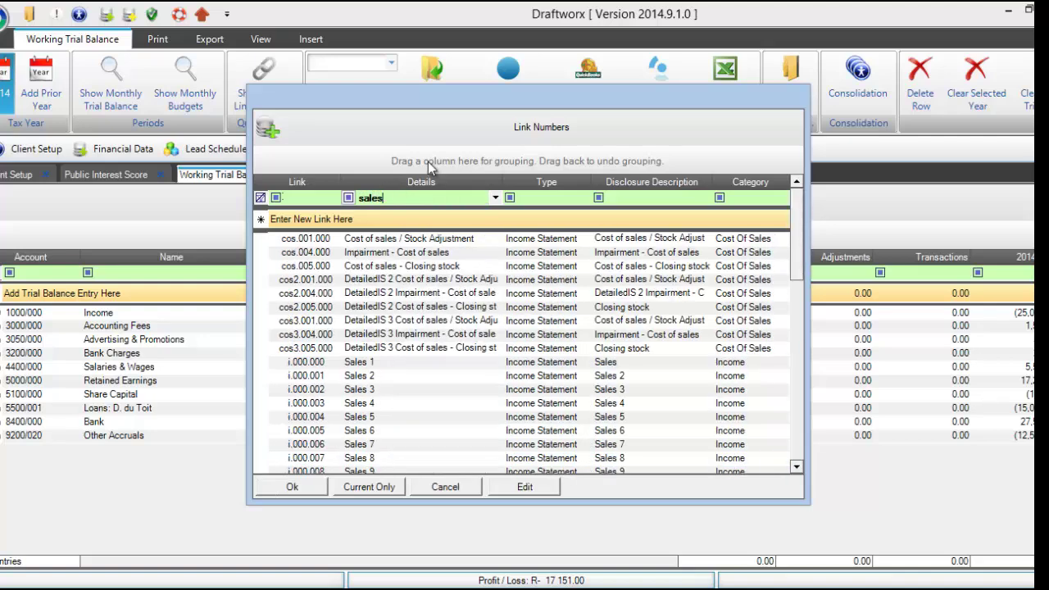
{"action": "left_click", "coordinate": [369, 366]}
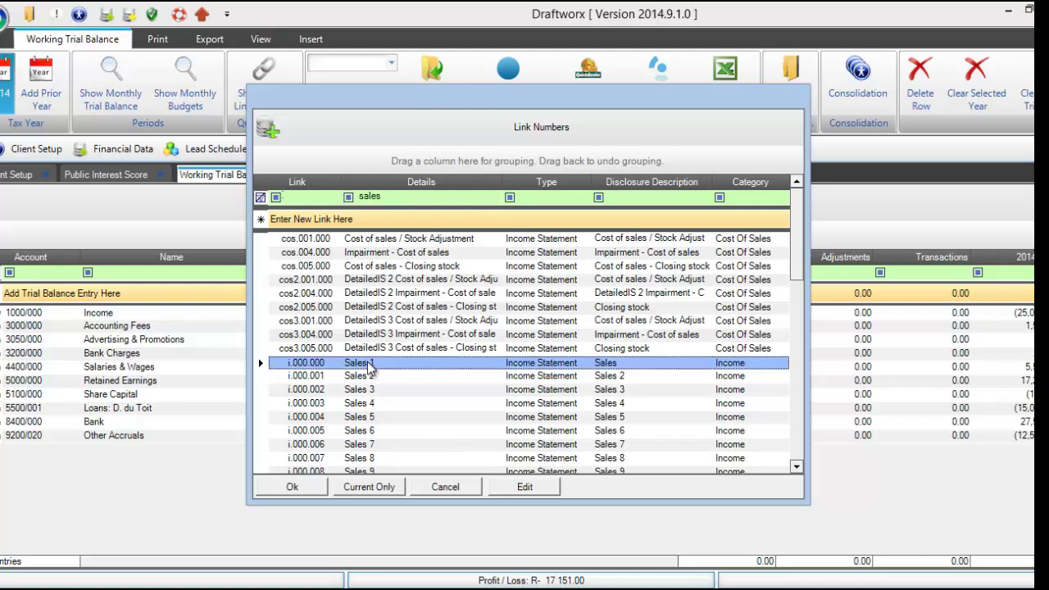
{"action": "left_click", "coordinate": [625, 366]}
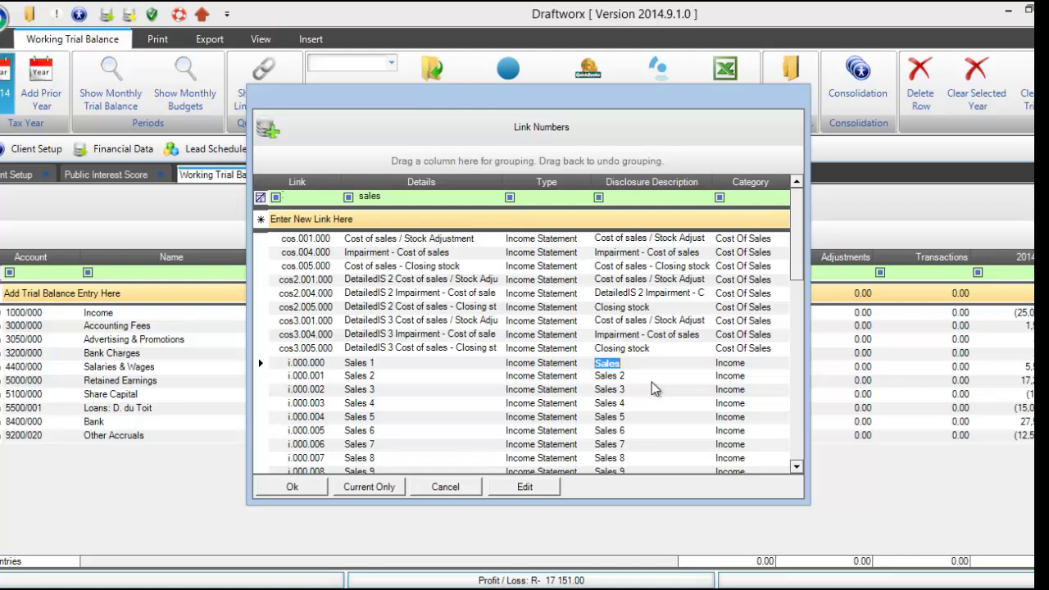
{"action": "key", "text": "End"}
{"action": "type", "text": "-"}
{"action": "key", "text": "Return"}
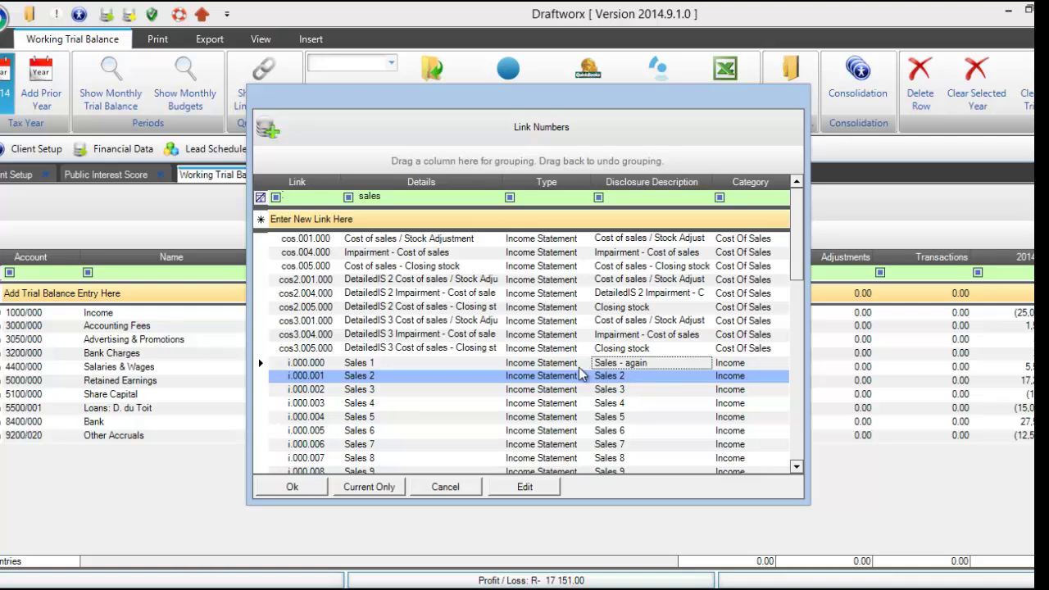
{"action": "left_click", "coordinate": [604, 362]}
{"action": "double_click", "coordinate": [613, 361]}
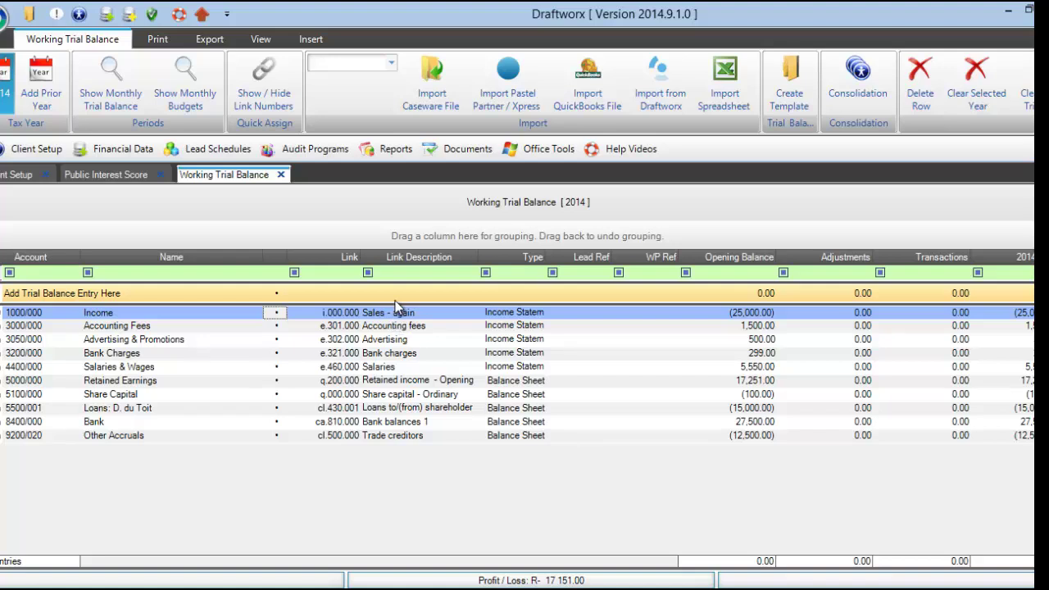
{"action": "left_click", "coordinate": [433, 198]}
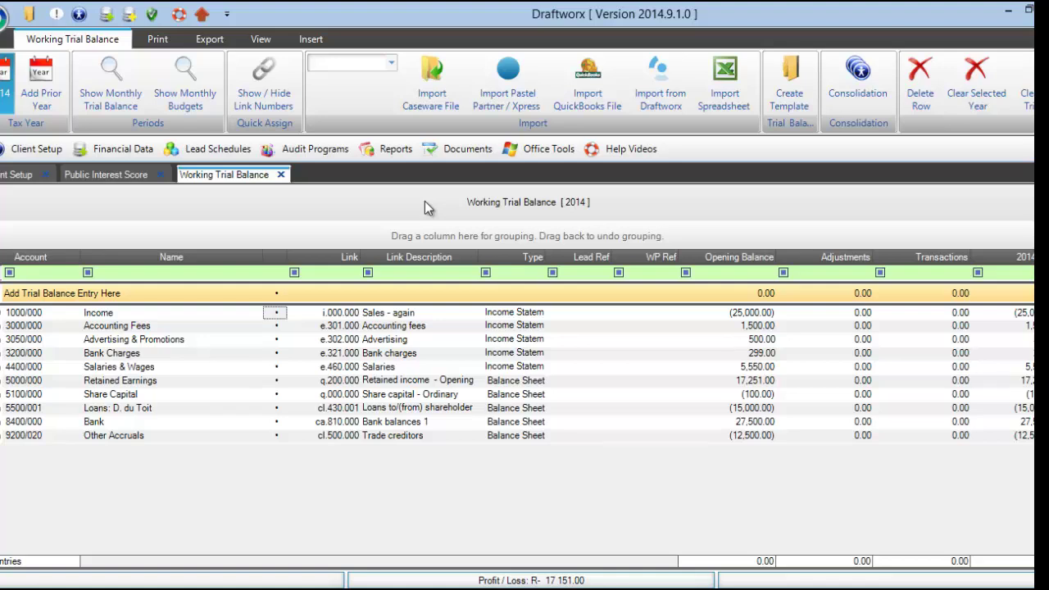